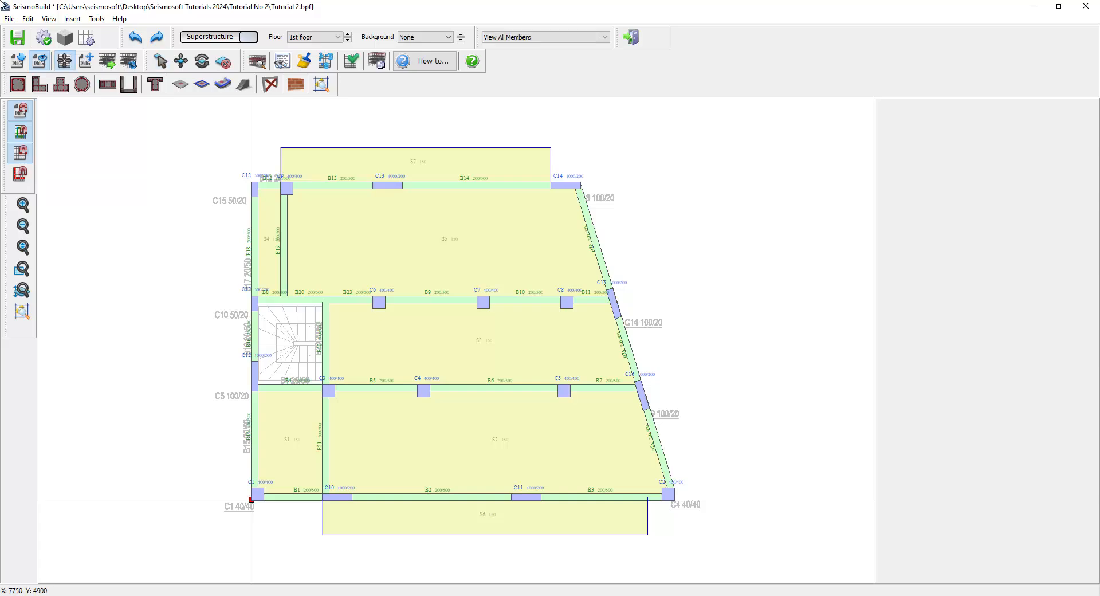
# - Start inserting stairs and set their loaded area type to Category A, Residential Areas, Stairs
pyautogui.click(245, 84)
pyautogui.click(245, 86)
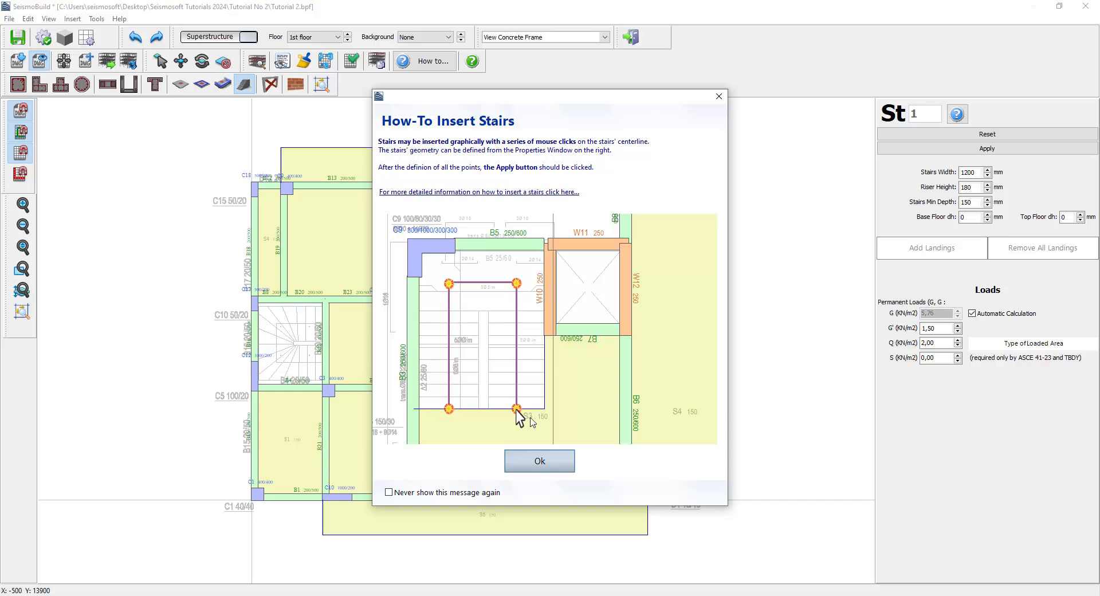
pyautogui.click(532, 465)
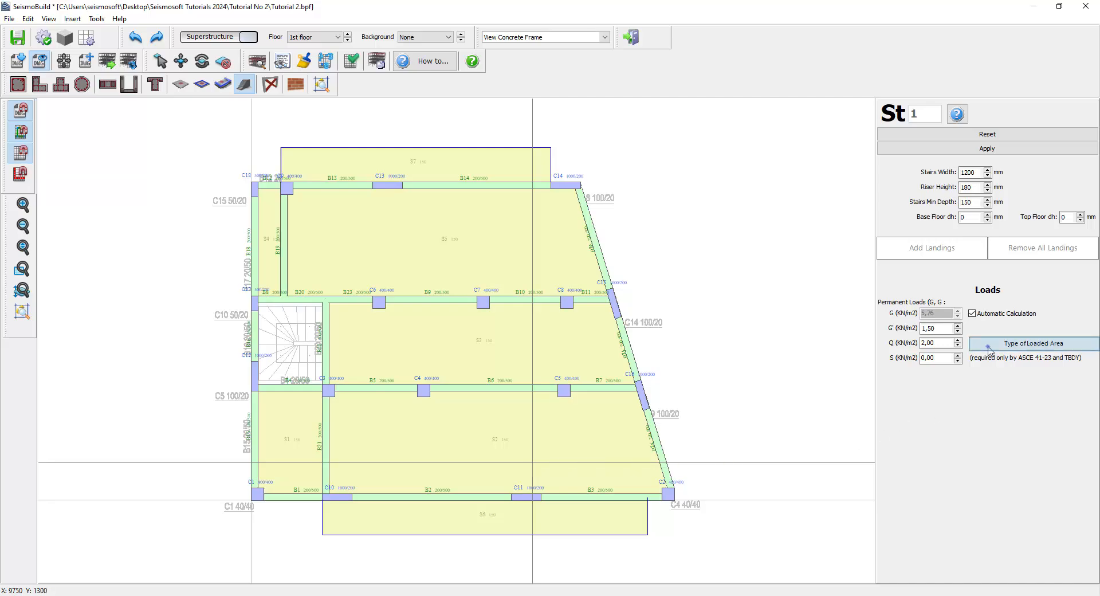
pyautogui.click(990, 348)
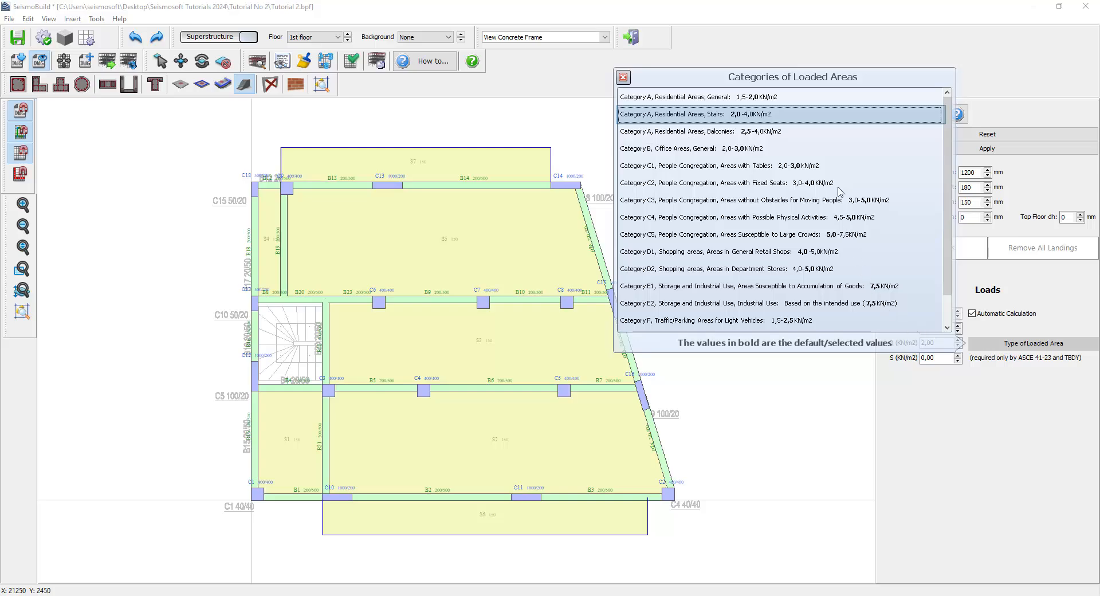
pyautogui.click(834, 115)
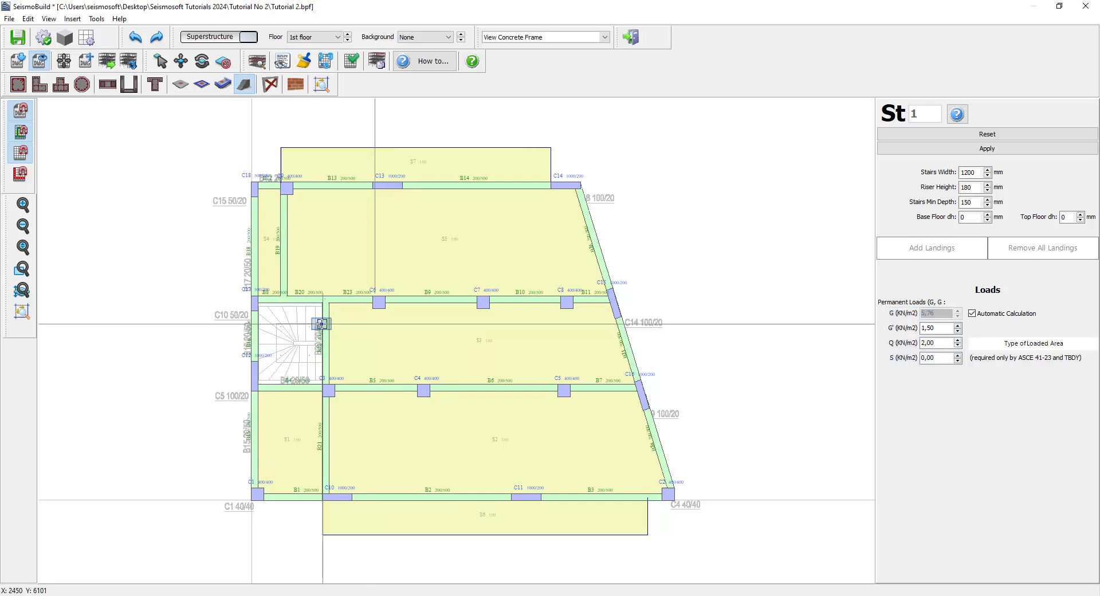
# - Define the stairs by picking points along the stairwell's centerline and apply them
pyautogui.click(322, 324)
pyautogui.click(280, 326)
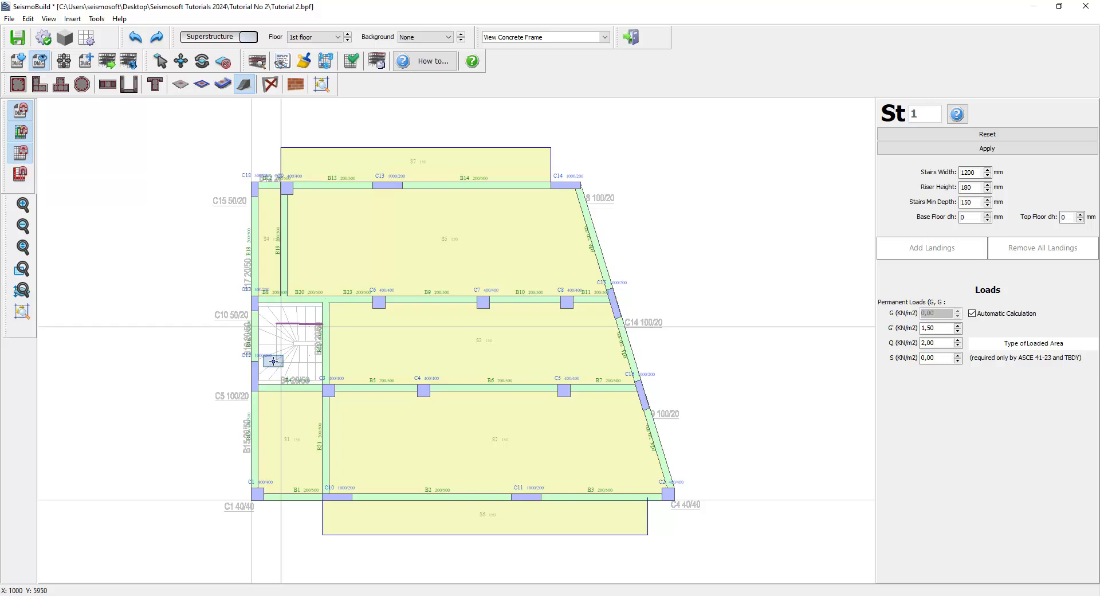
pyautogui.click(276, 361)
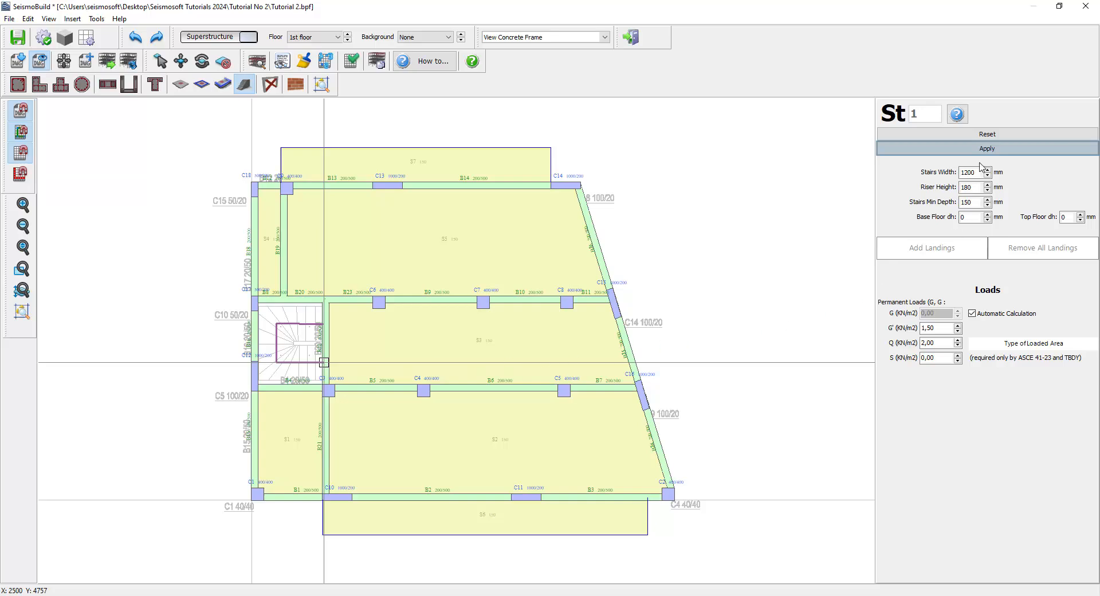
pyautogui.click(982, 149)
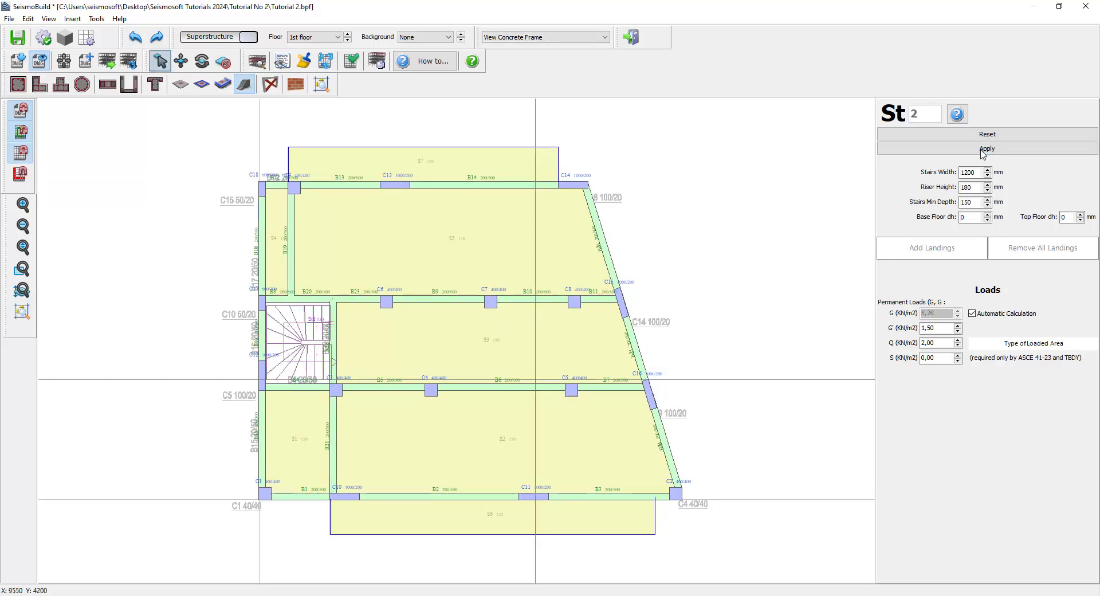
# - Copy the 1st floor to every floor above
pyautogui.click(165, 65)
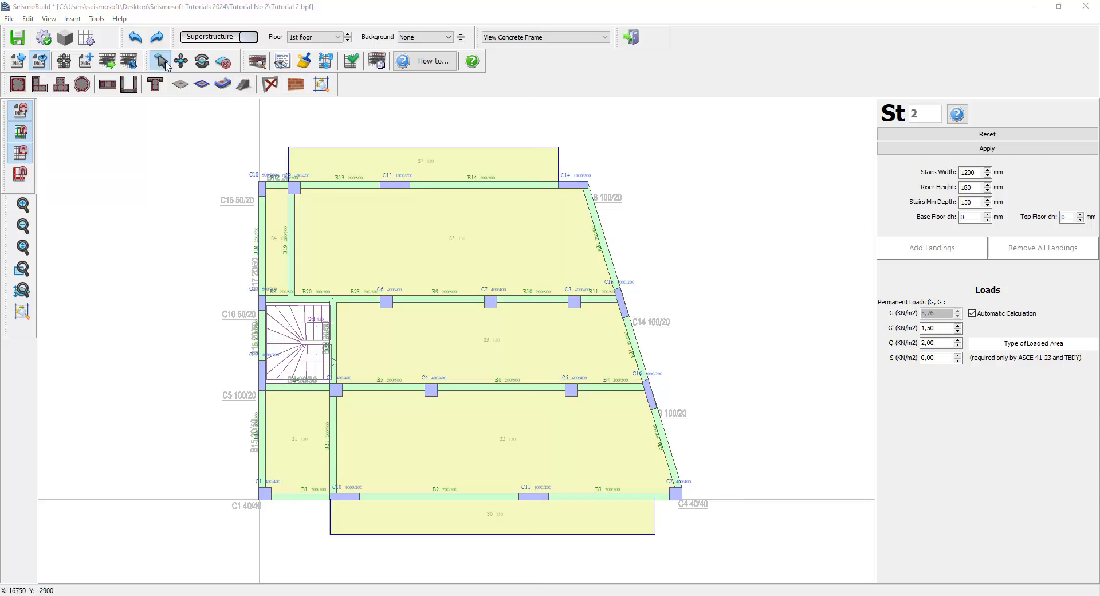
pyautogui.click(294, 319)
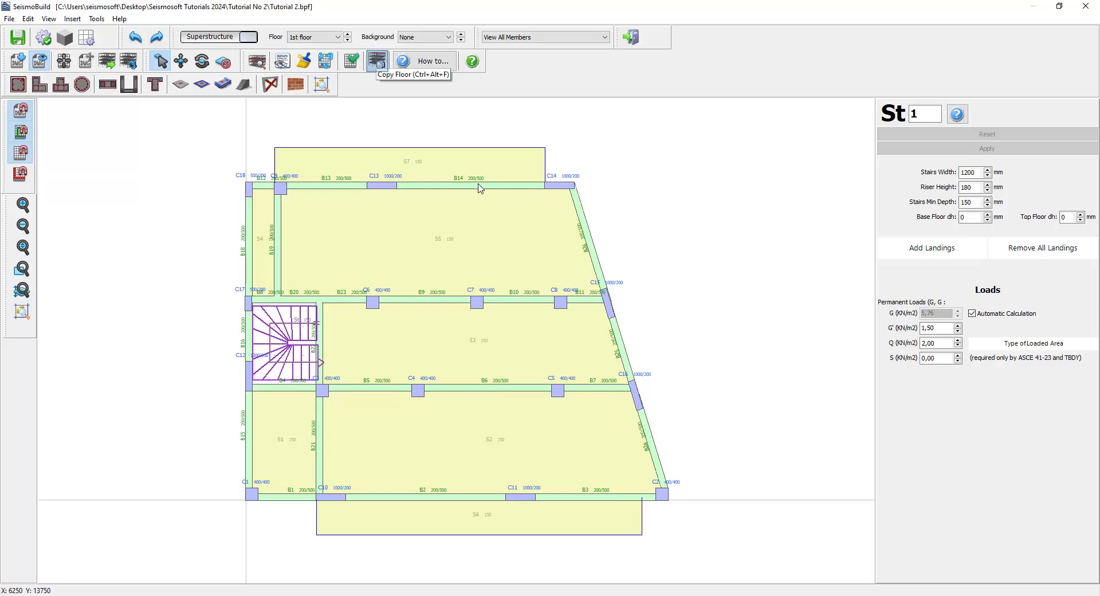
pyautogui.click(379, 63)
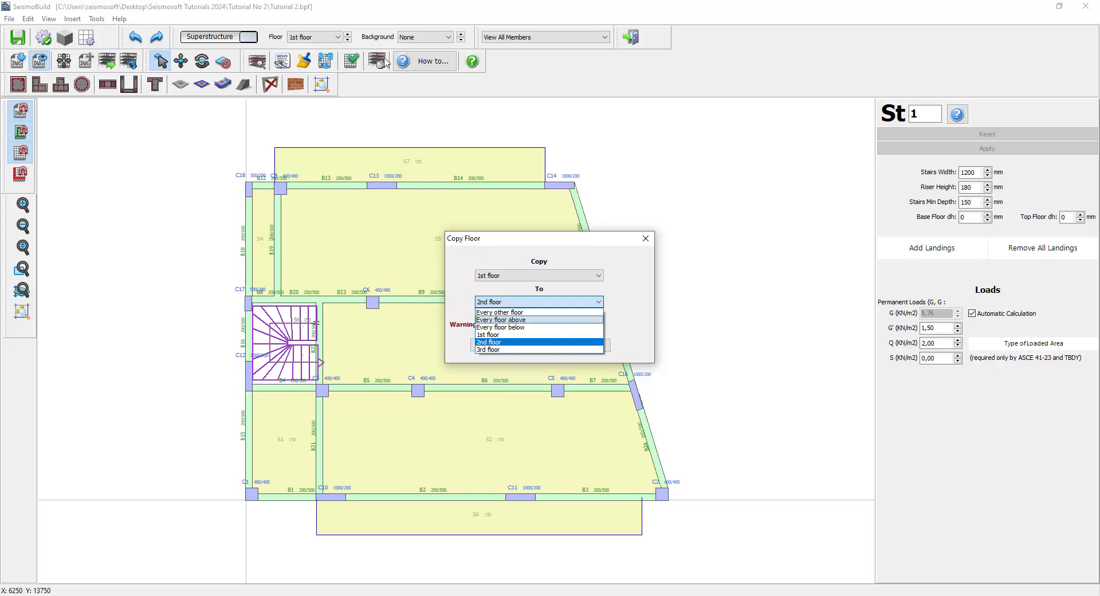
pyautogui.click(491, 319)
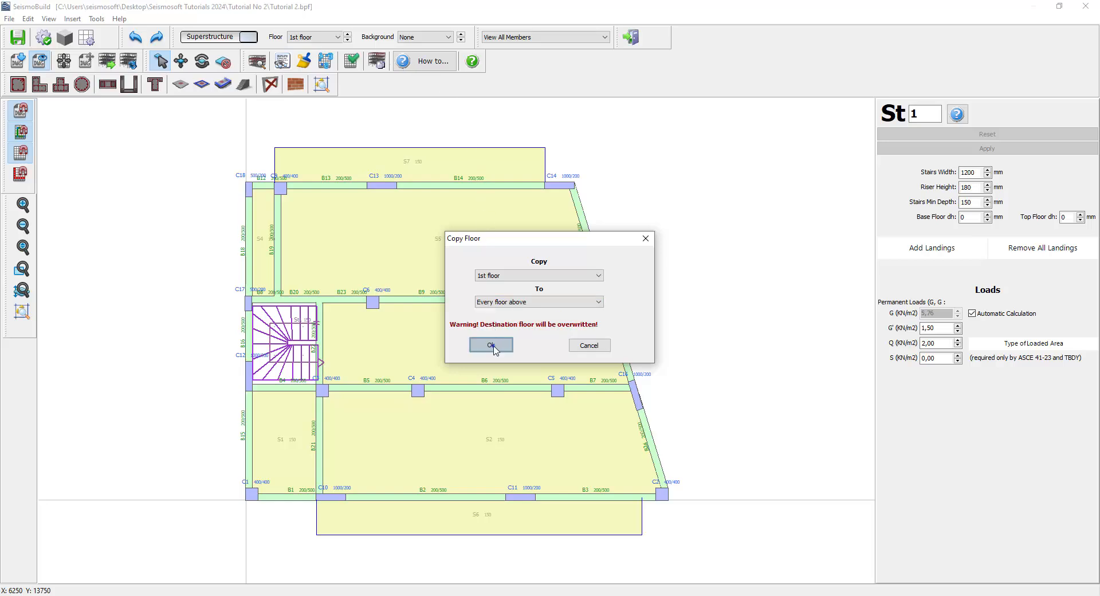
pyautogui.click(493, 344)
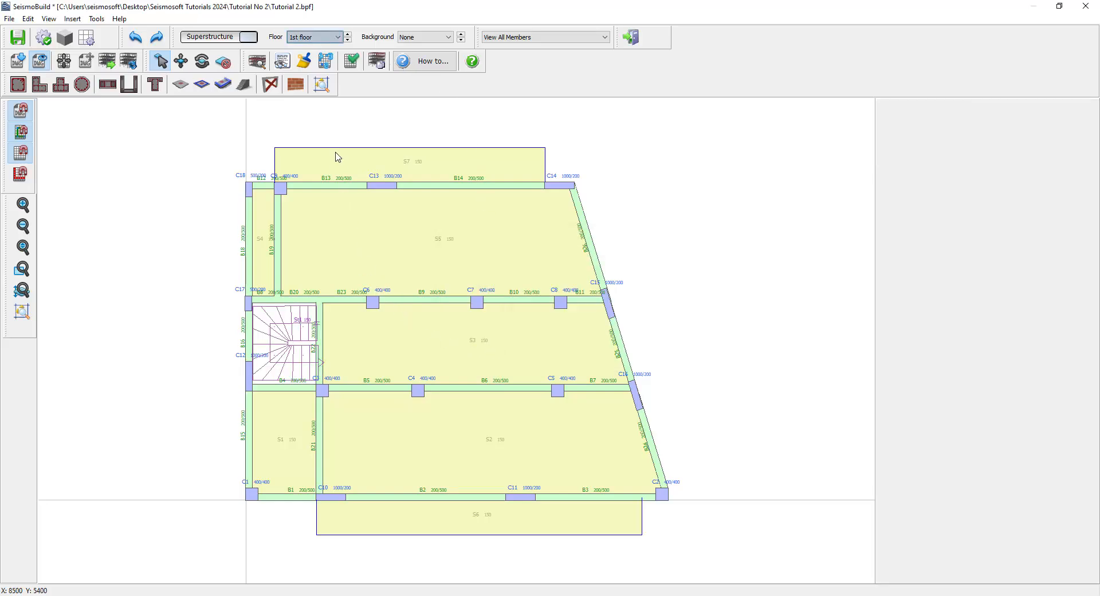
# - Switch to the 3rd floor and import Floor3.dwg as the background, moved to 0,0 in metres
pyautogui.click(326, 33)
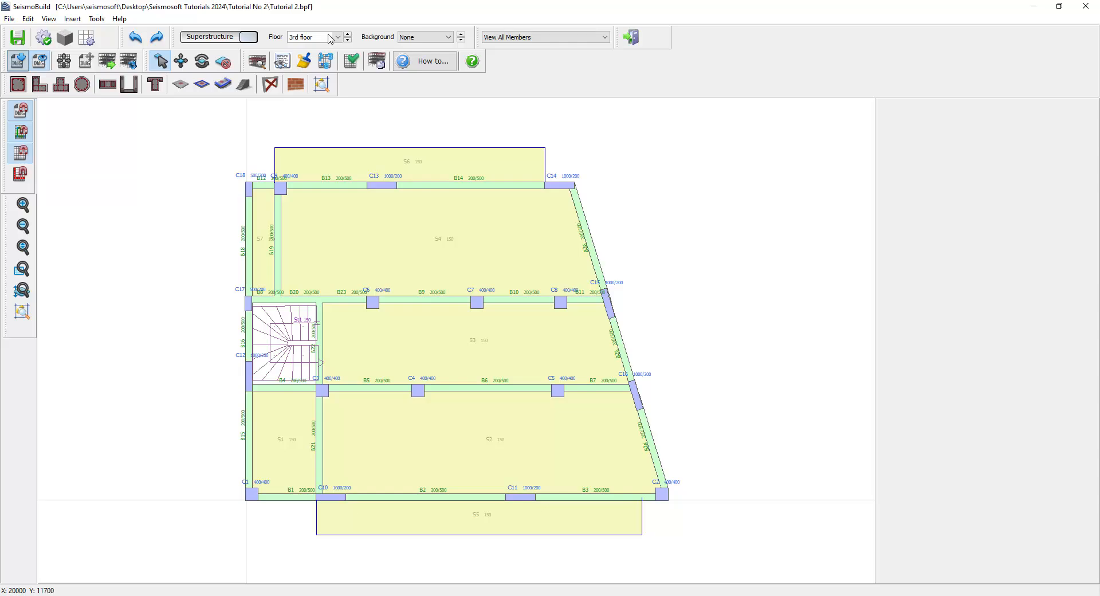
pyautogui.click(18, 59)
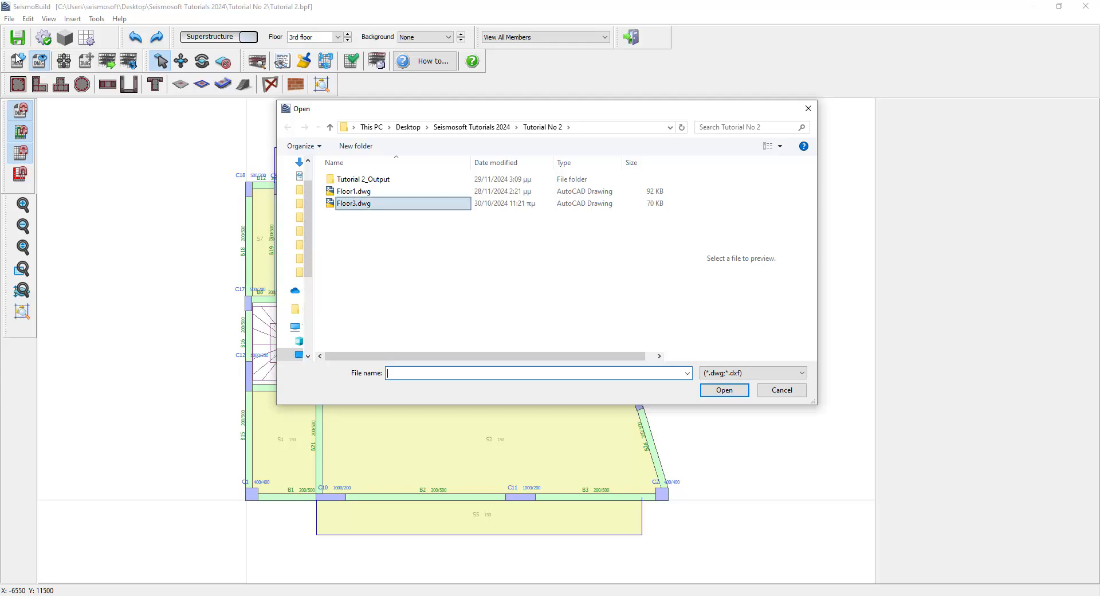
pyautogui.click(383, 205)
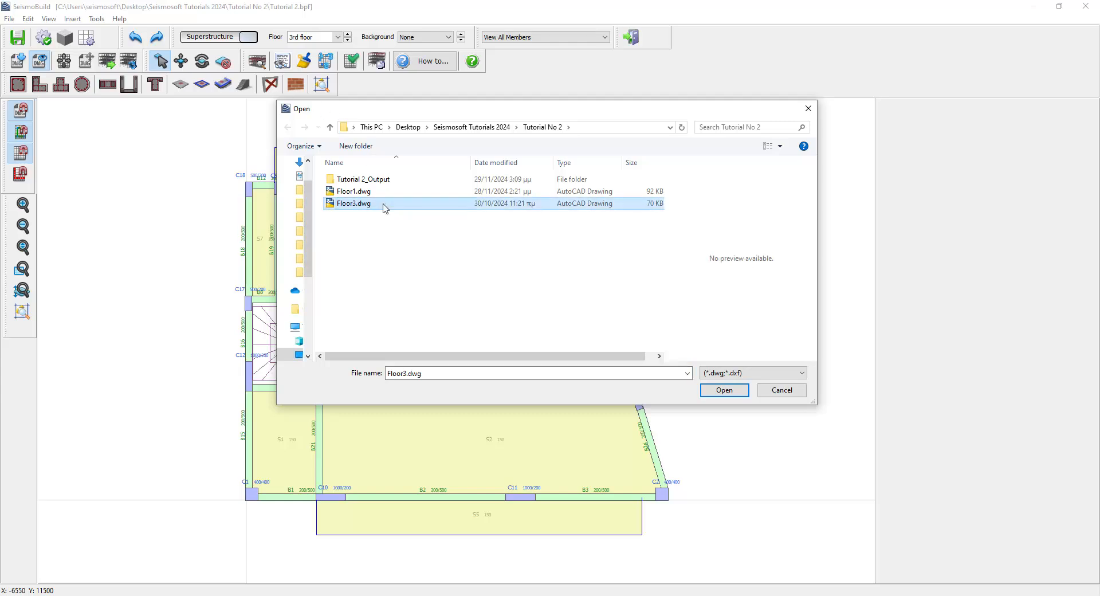
pyautogui.click(724, 390)
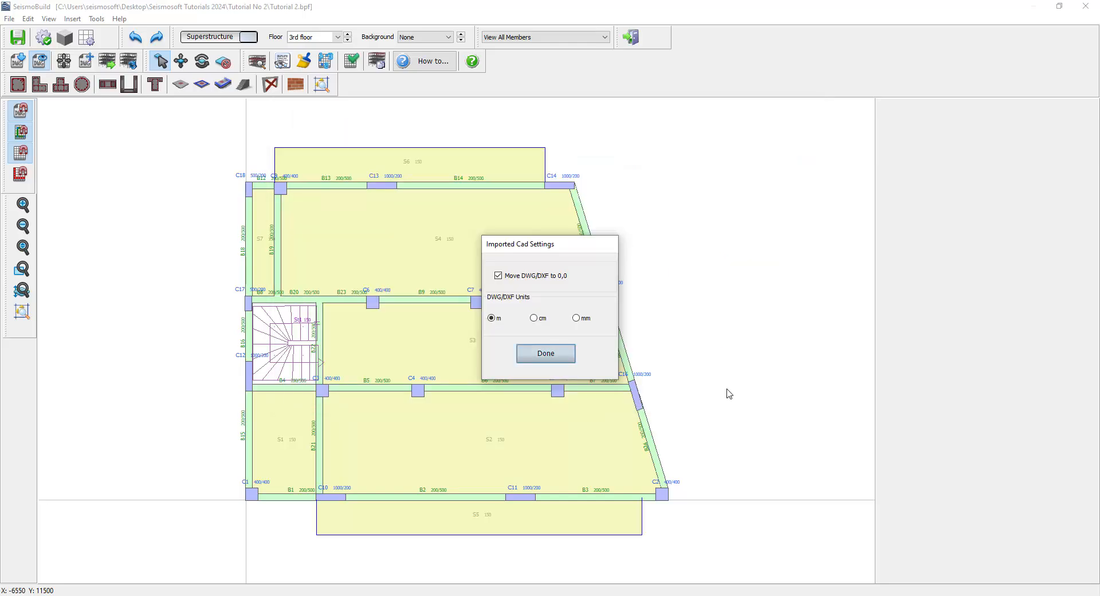
pyautogui.click(535, 356)
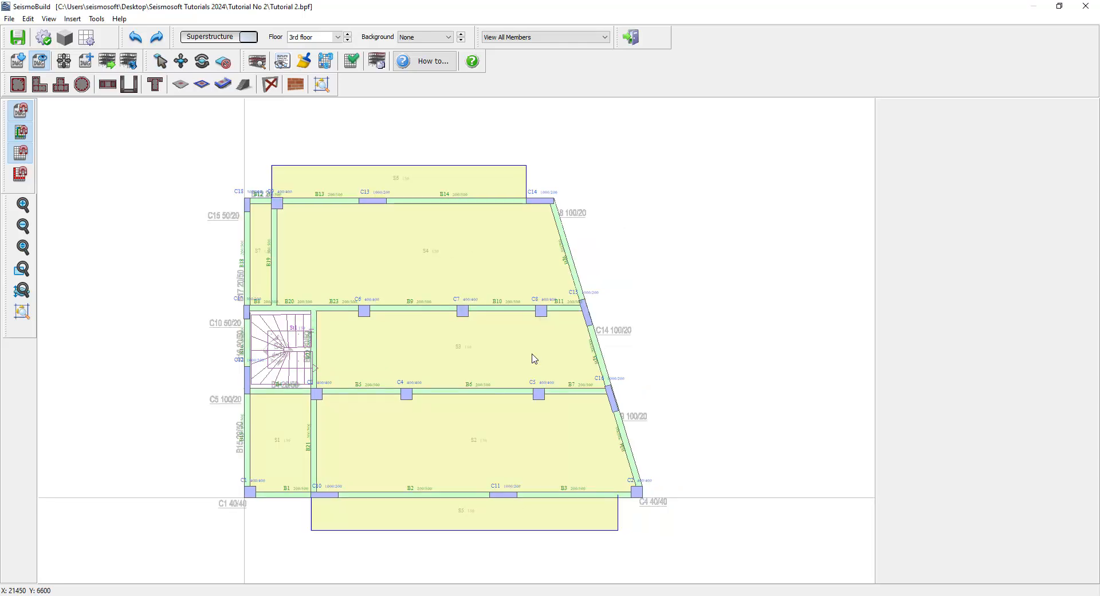
# - Delete the stairs from the 3rd floor's stairwell
pyautogui.press('Delete')
pyautogui.click(223, 61)
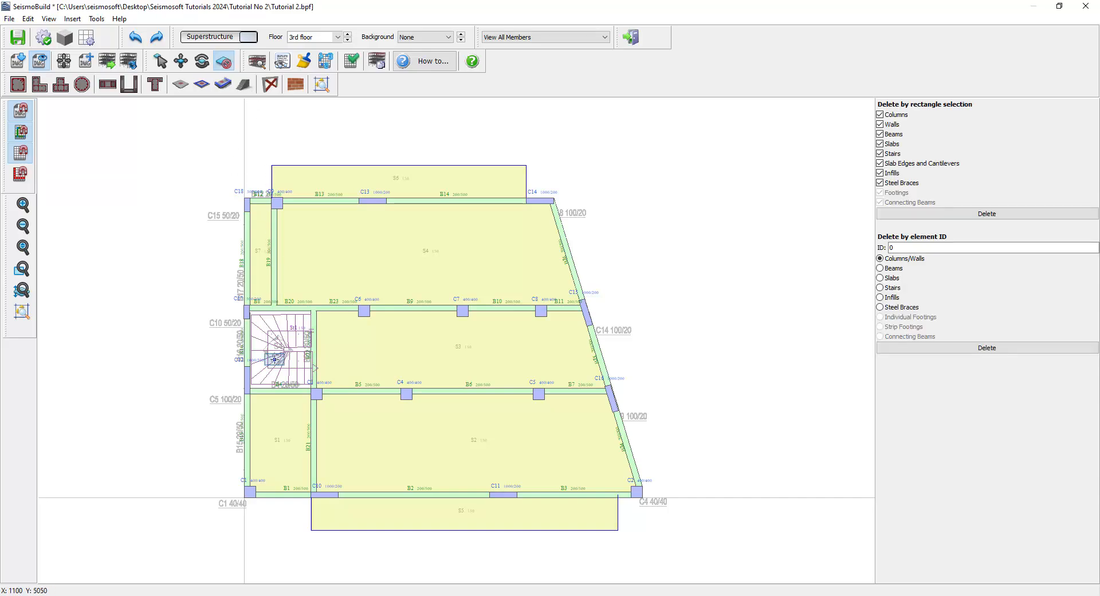
pyautogui.click(276, 361)
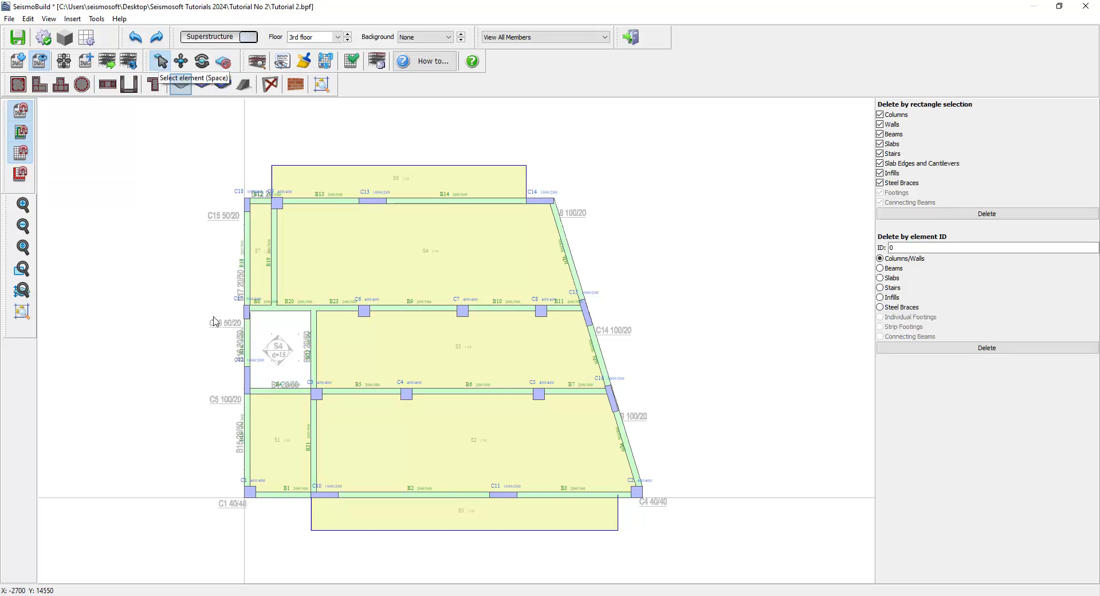
# - Insert a slab filling the former stairwell area on the 3rd floor
pyautogui.click(180, 85)
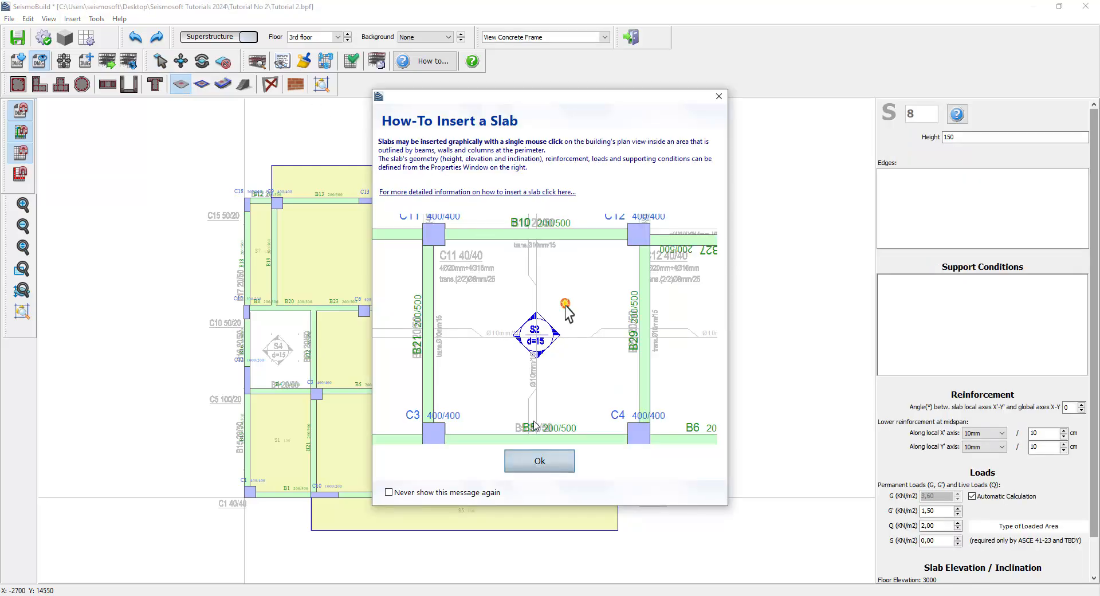
pyautogui.click(538, 465)
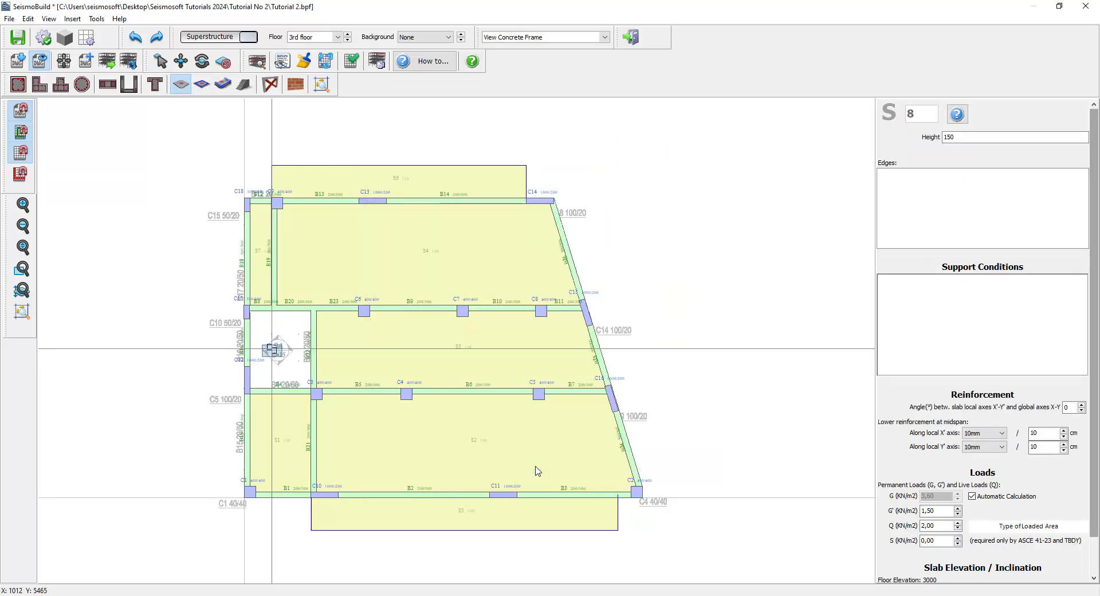
pyautogui.click(276, 351)
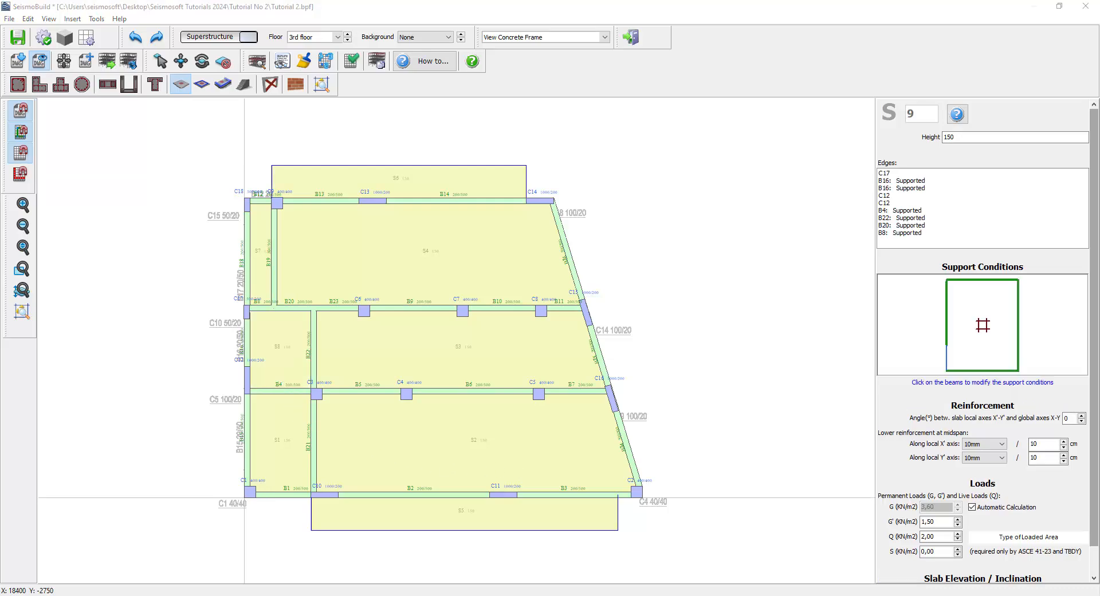
pyautogui.press('space')
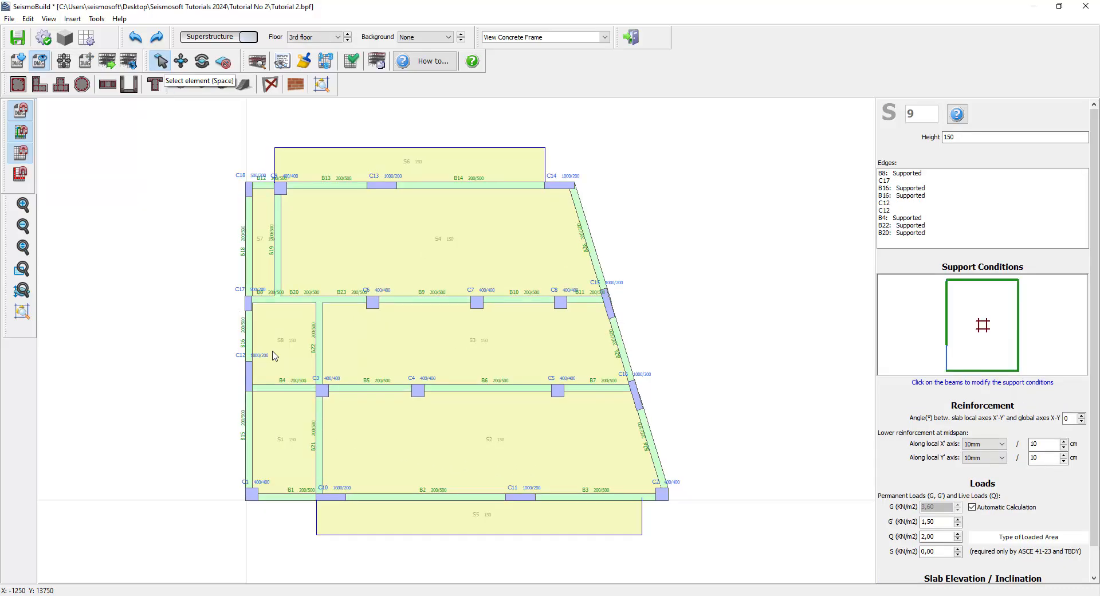
# - Renumber the slabs from ID 3 upward: stairwell slab, middle slab, narrow left strip, then the upper slab
pyautogui.click(325, 61)
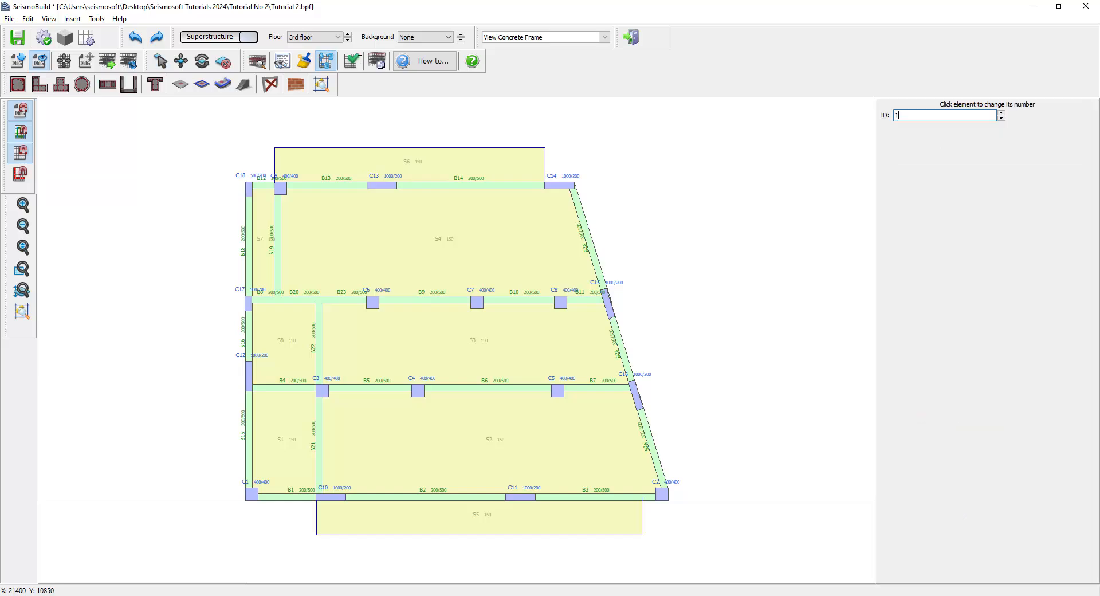
pyautogui.press('BackSpace')
pyautogui.write('3')
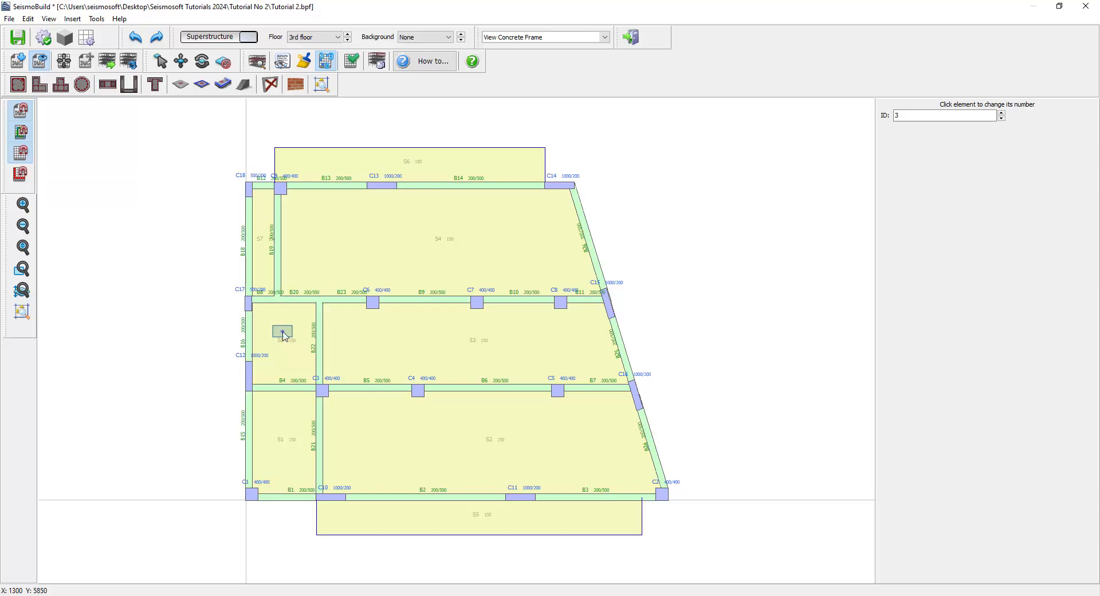
pyautogui.click(284, 334)
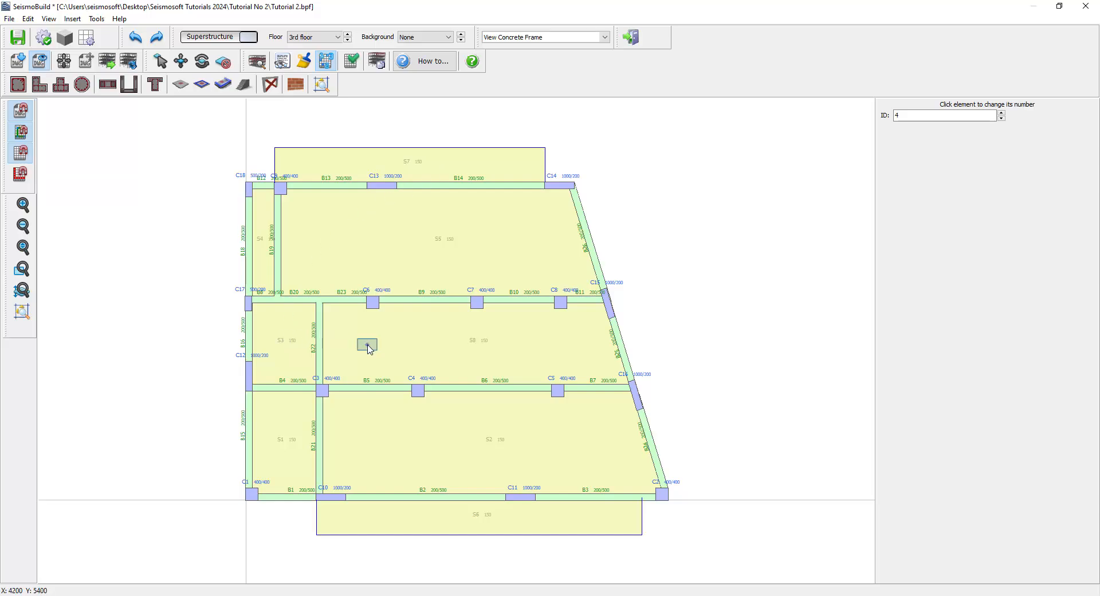
pyautogui.click(369, 347)
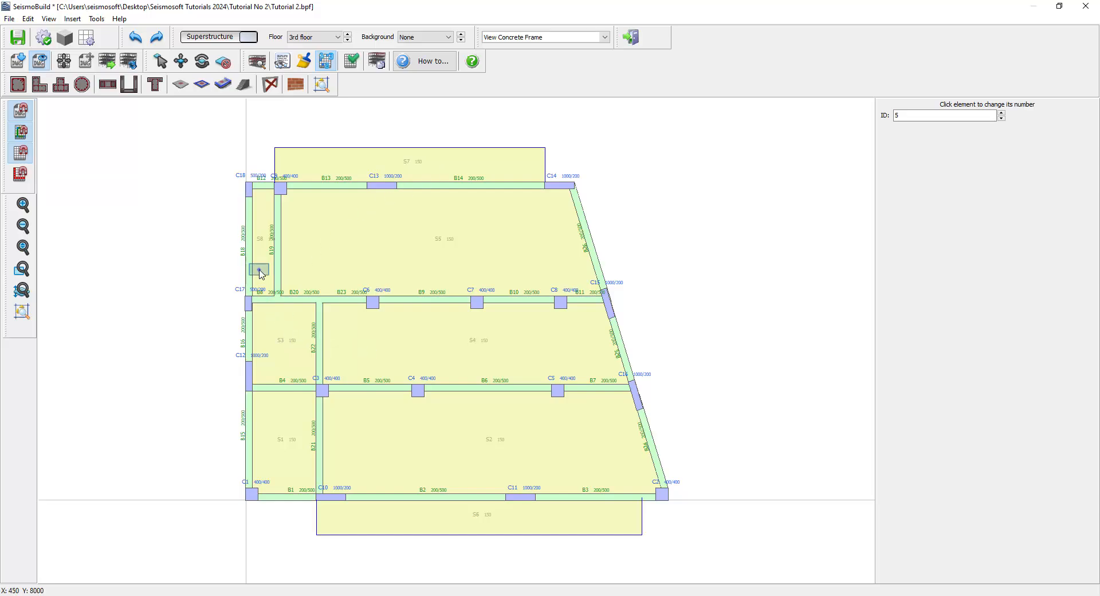
pyautogui.click(260, 273)
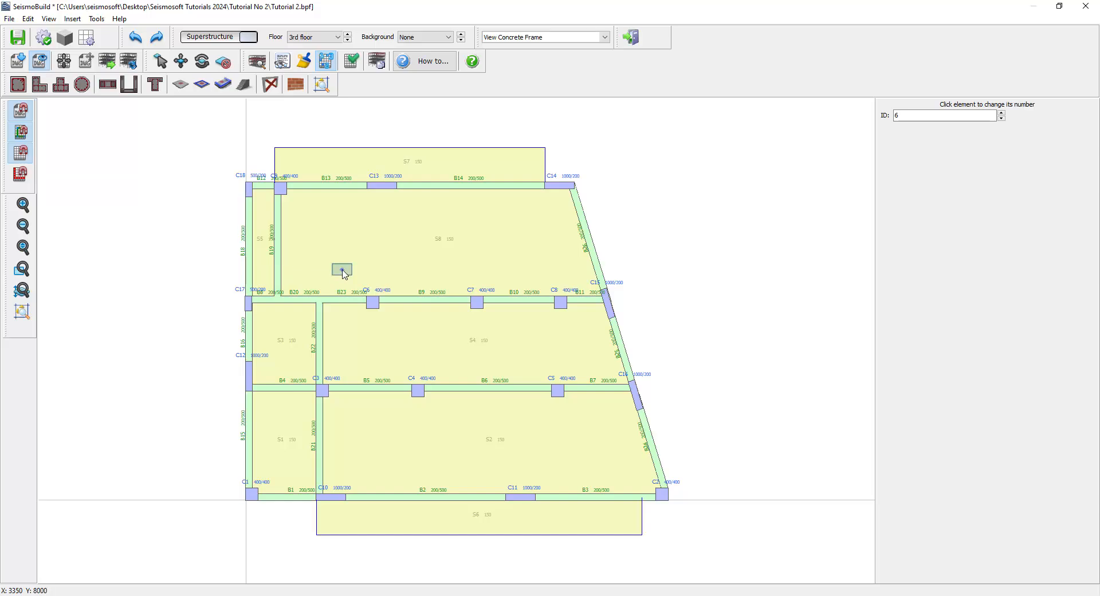
pyautogui.click(345, 274)
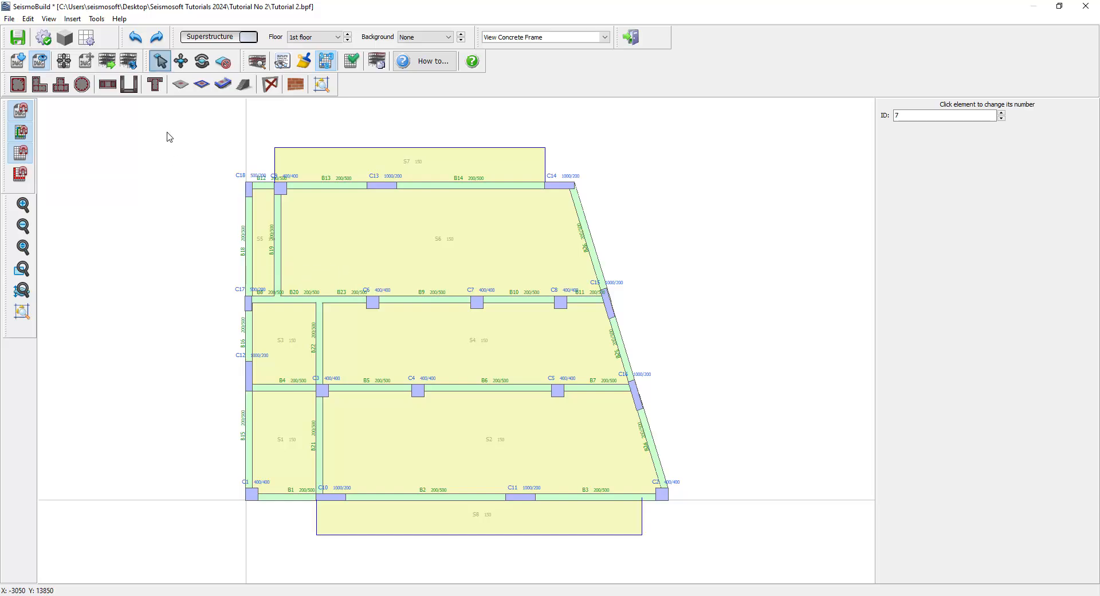
pyautogui.click(162, 63)
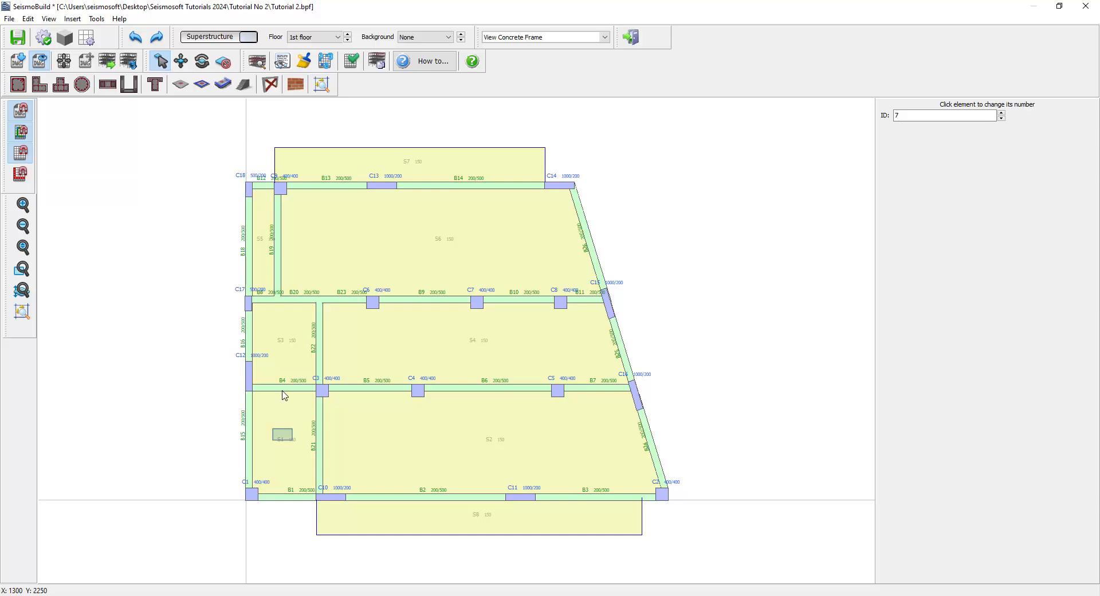
# - Make the stairwell slab inclined, picking its three defining points graphically at columns C1, C10 and C4
pyautogui.click(283, 435)
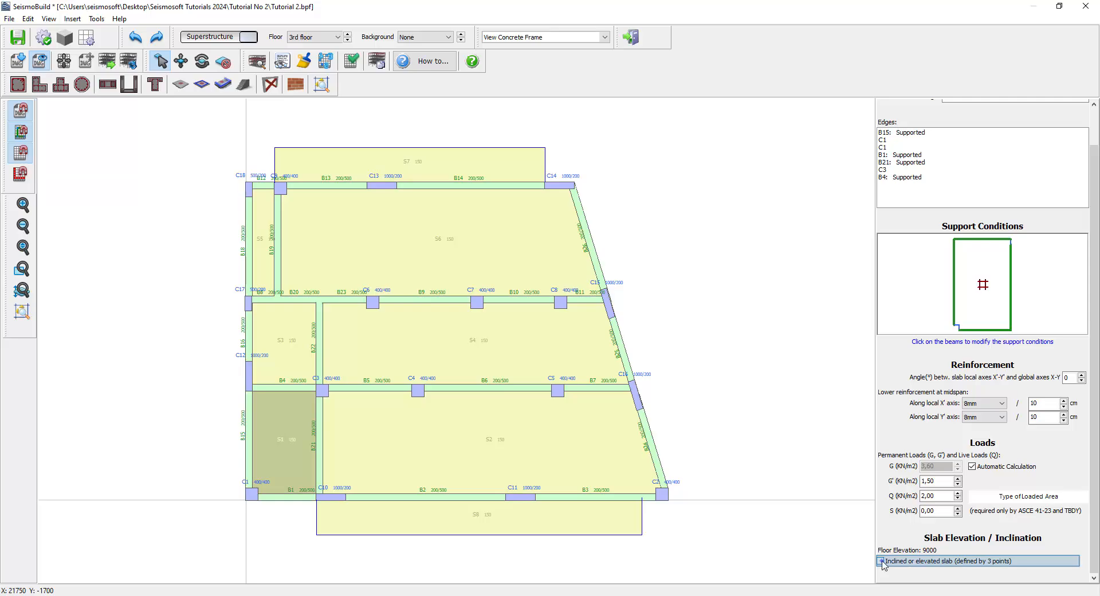
pyautogui.click(881, 561)
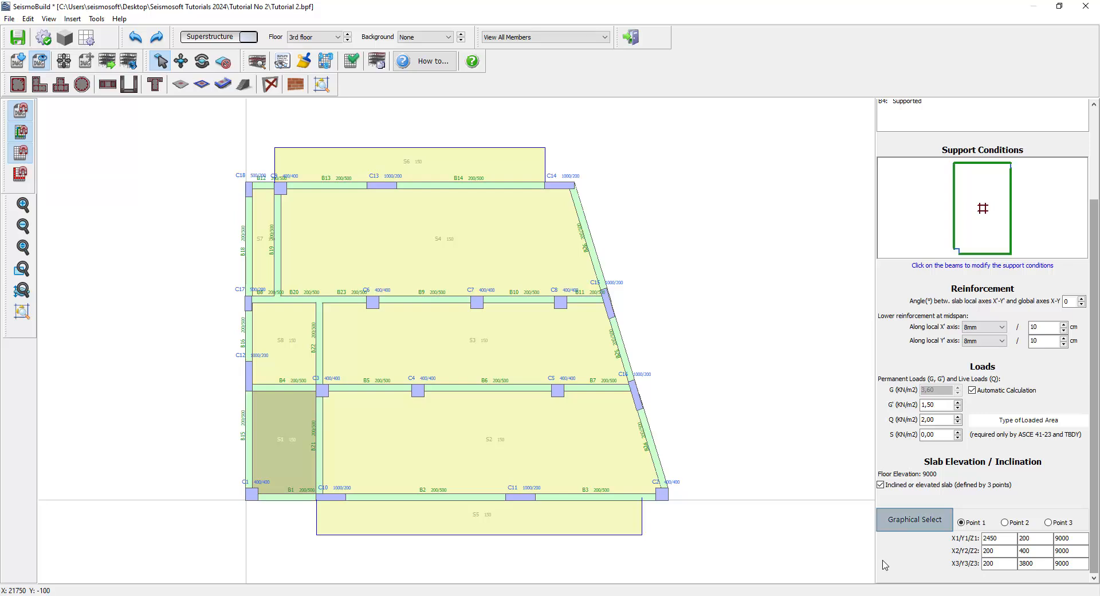
pyautogui.click(898, 527)
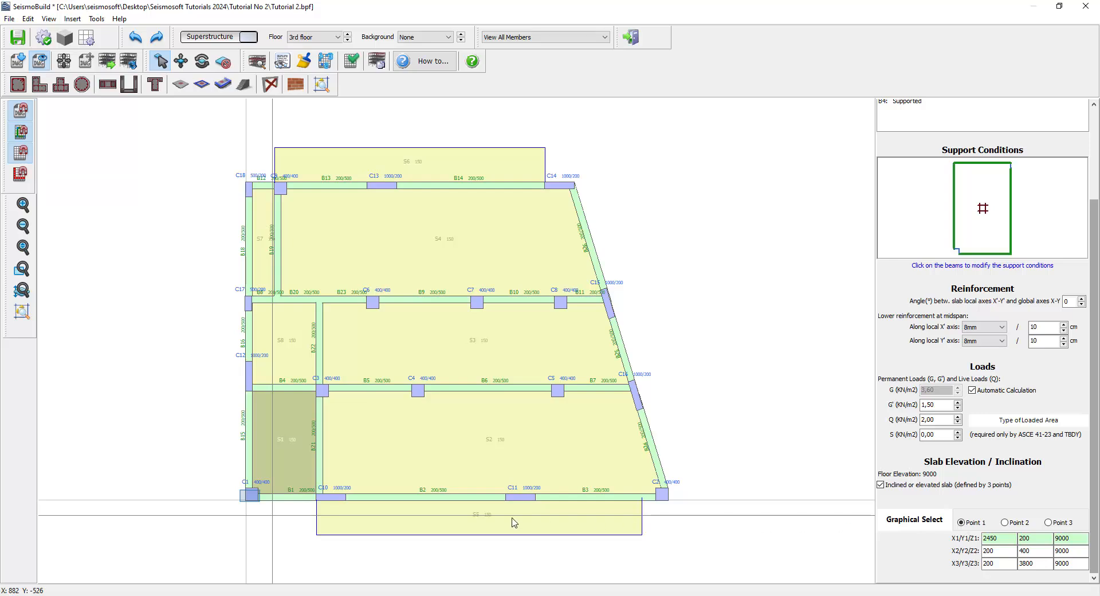
pyautogui.click(251, 497)
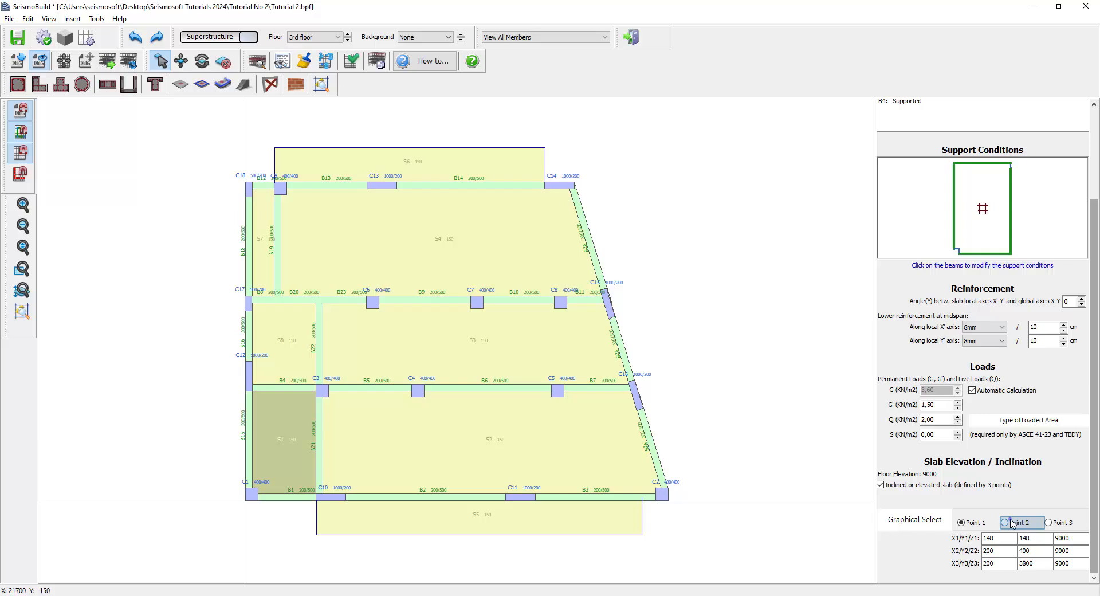
pyautogui.click(1012, 523)
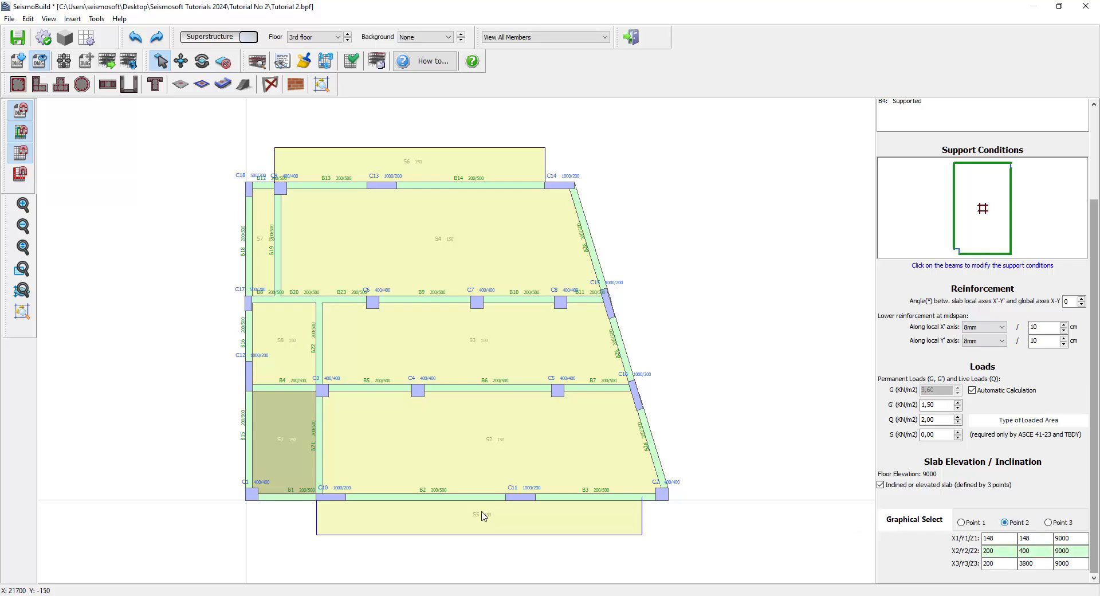
pyautogui.click(320, 496)
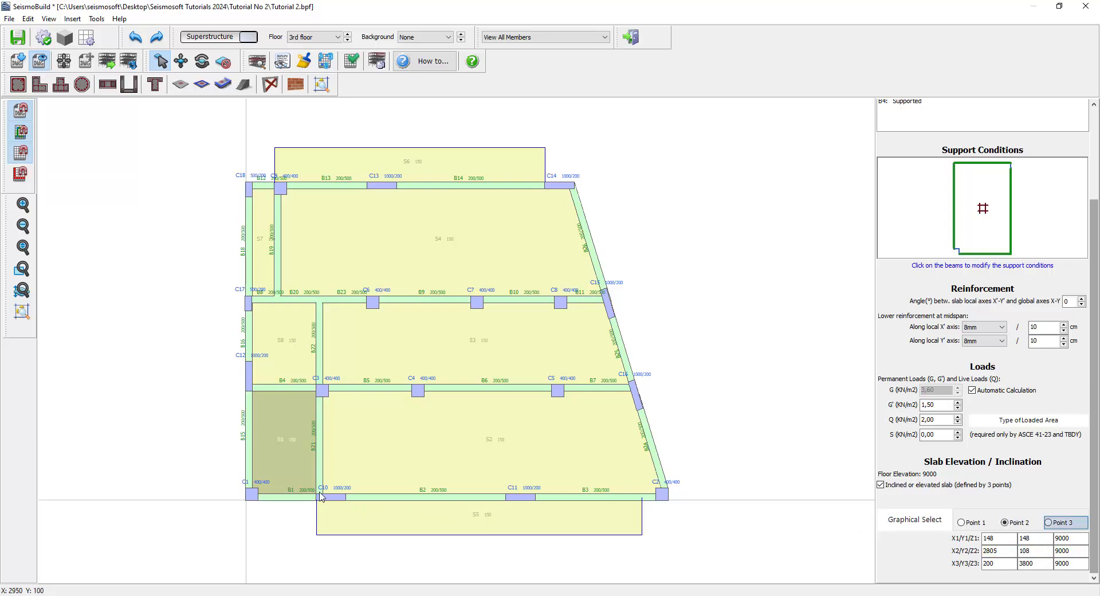
pyautogui.click(1052, 523)
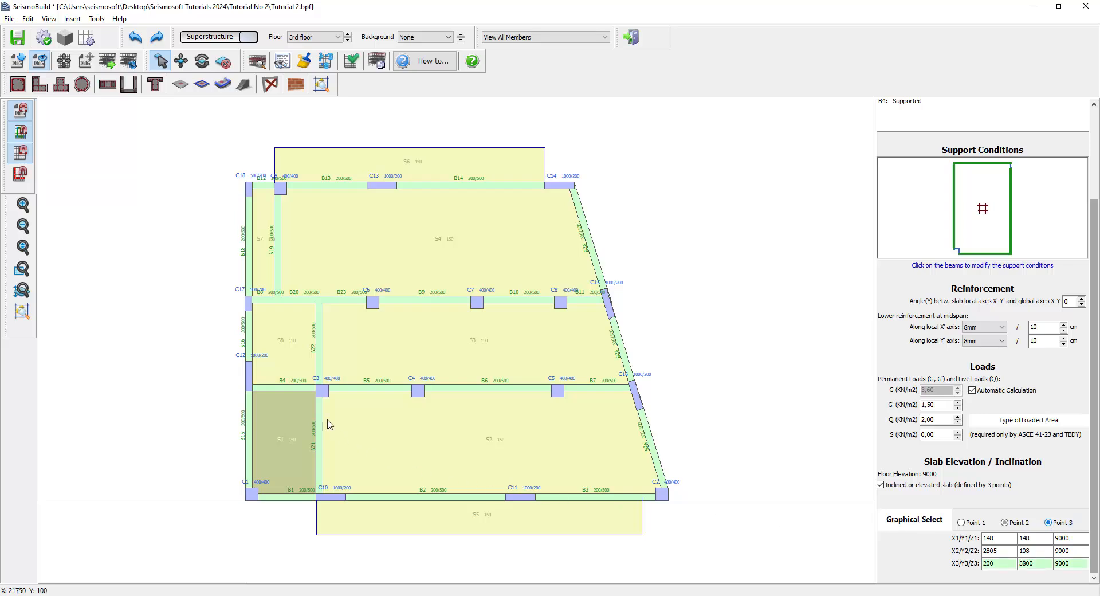
pyautogui.click(318, 390)
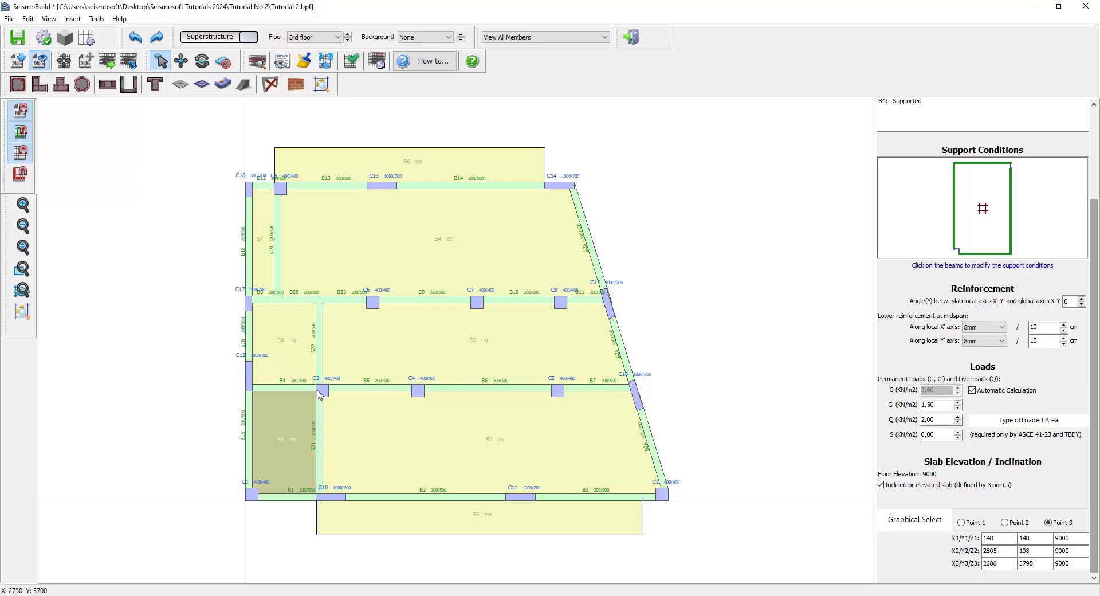
# - Set the third point's elevation to 10000 and review the 3rd storey in the 3D view
pyautogui.press('Tab')
pyautogui.doubleClick(1070, 566)
pyautogui.write('10000')
pyautogui.click(489, 439)
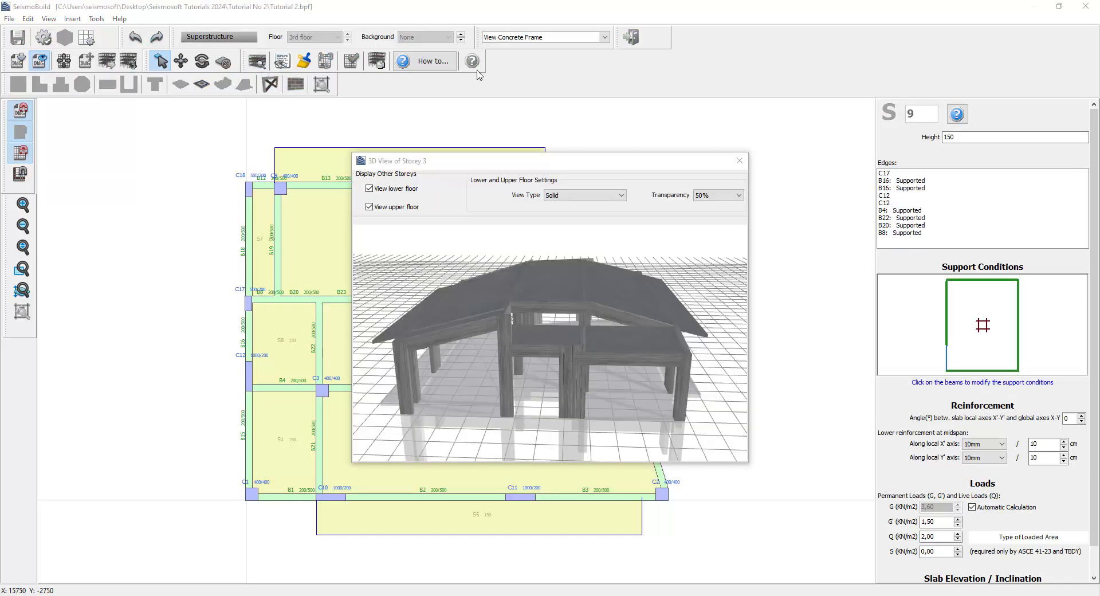
pyautogui.click(739, 161)
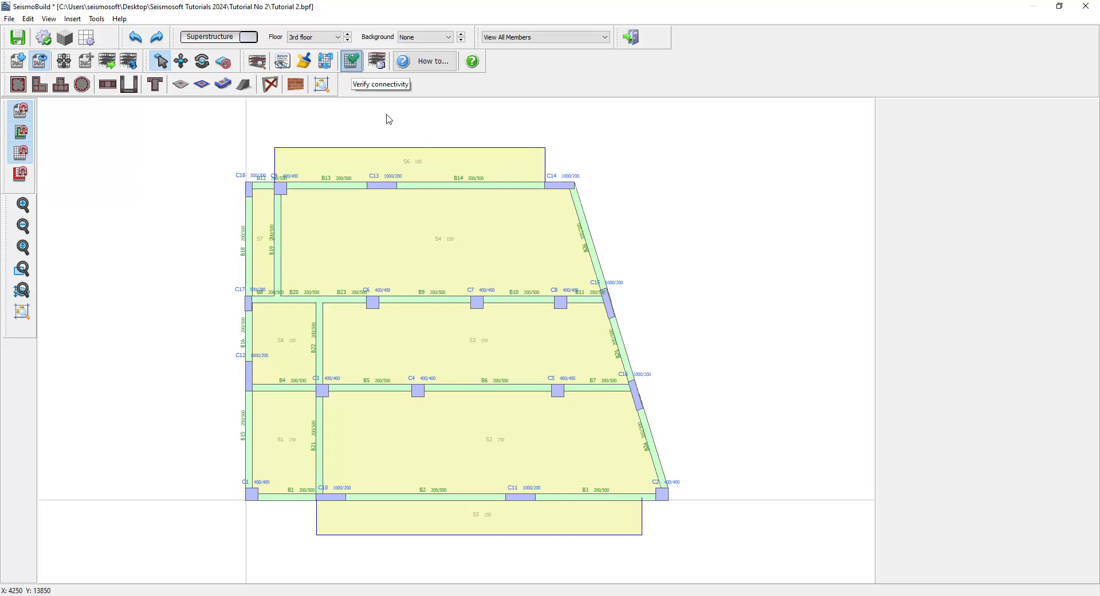
# - Verify the model's connectivity and leave the building modeller
pyautogui.click(351, 60)
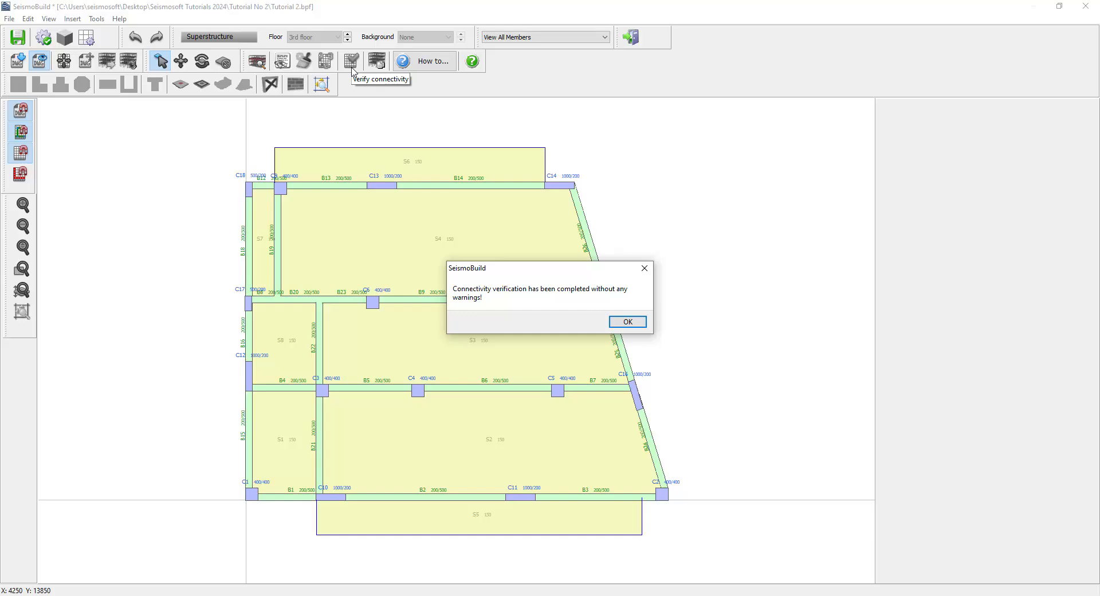
pyautogui.press('Return')
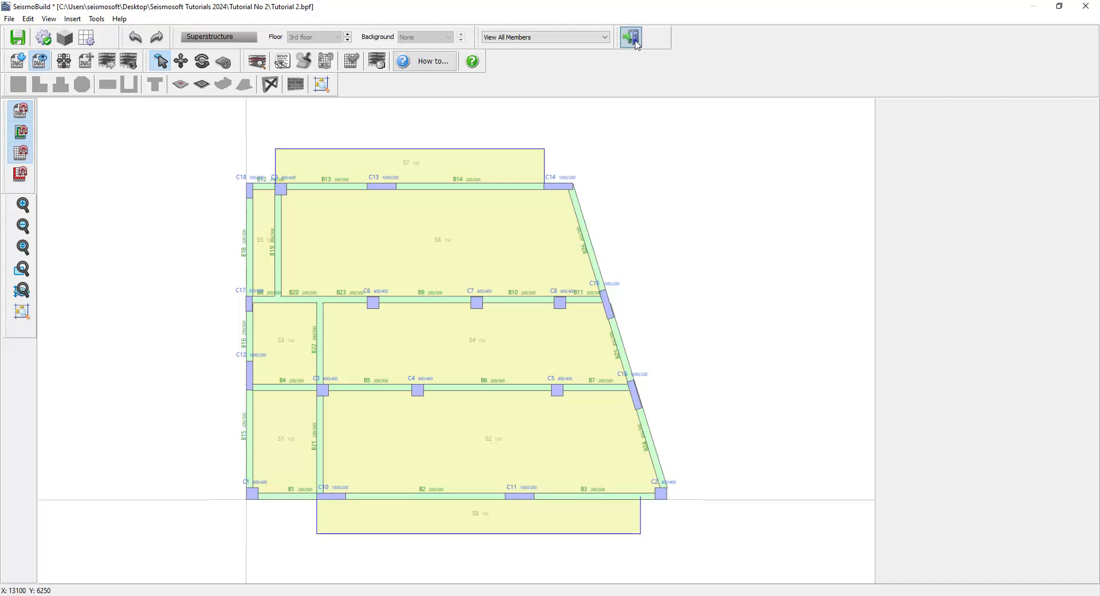
pyautogui.click(631, 37)
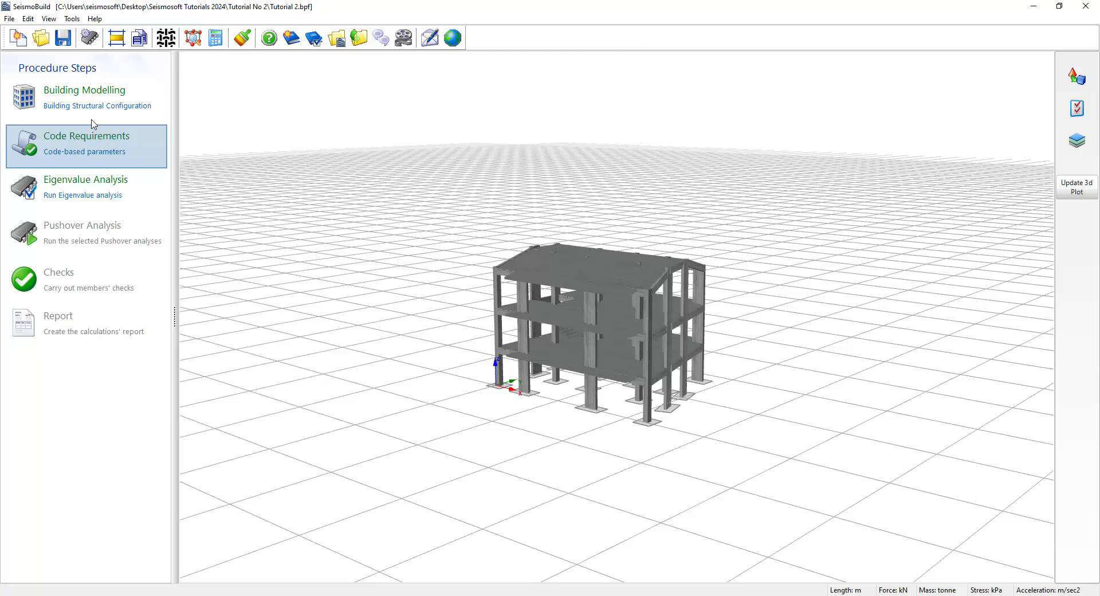
# - Review the Code Requirements settings: limit states, seismic action, analysis type, knowledge level, static actions and checks
pyautogui.click(84, 148)
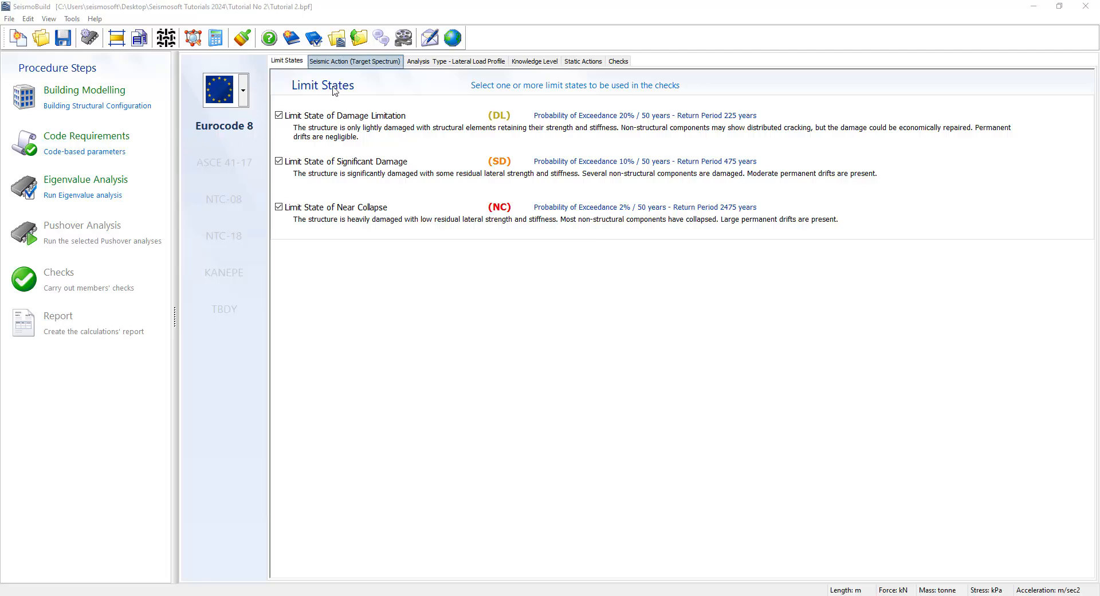
pyautogui.click(345, 58)
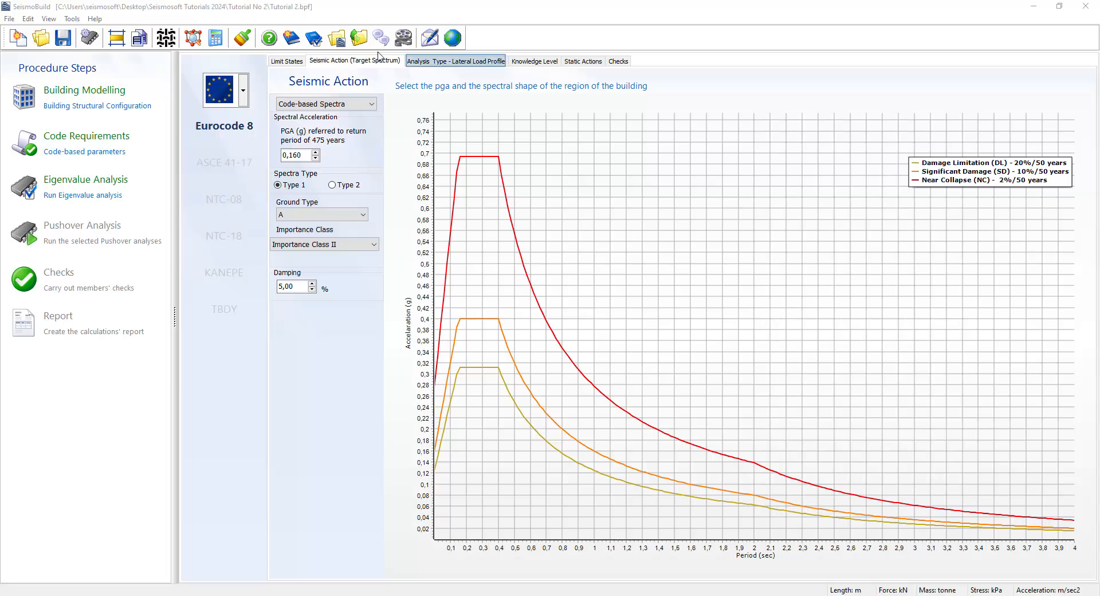
pyautogui.click(444, 60)
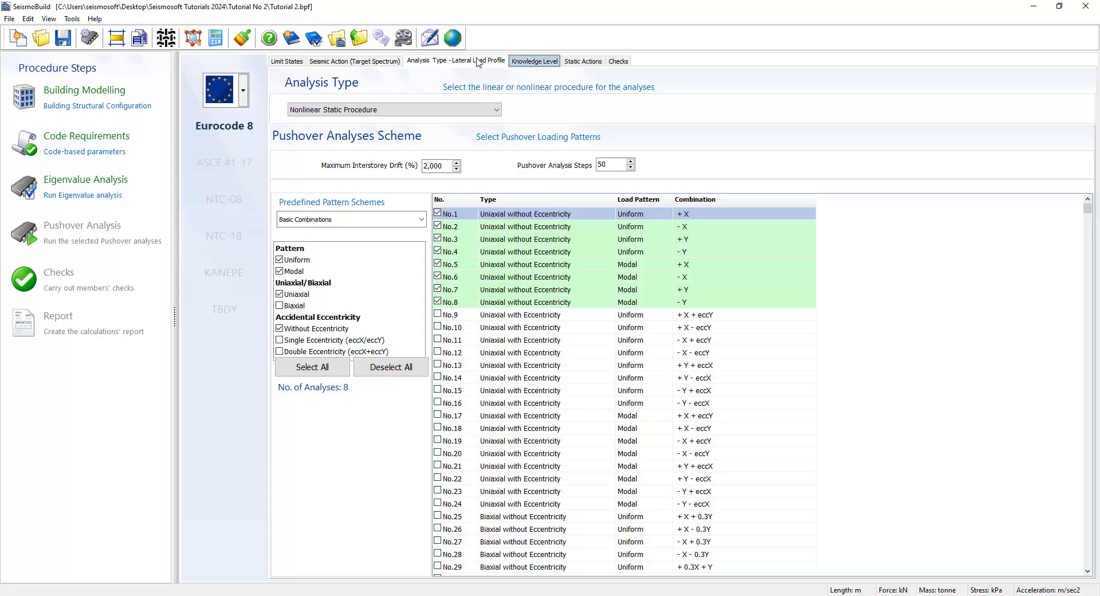
pyautogui.click(517, 61)
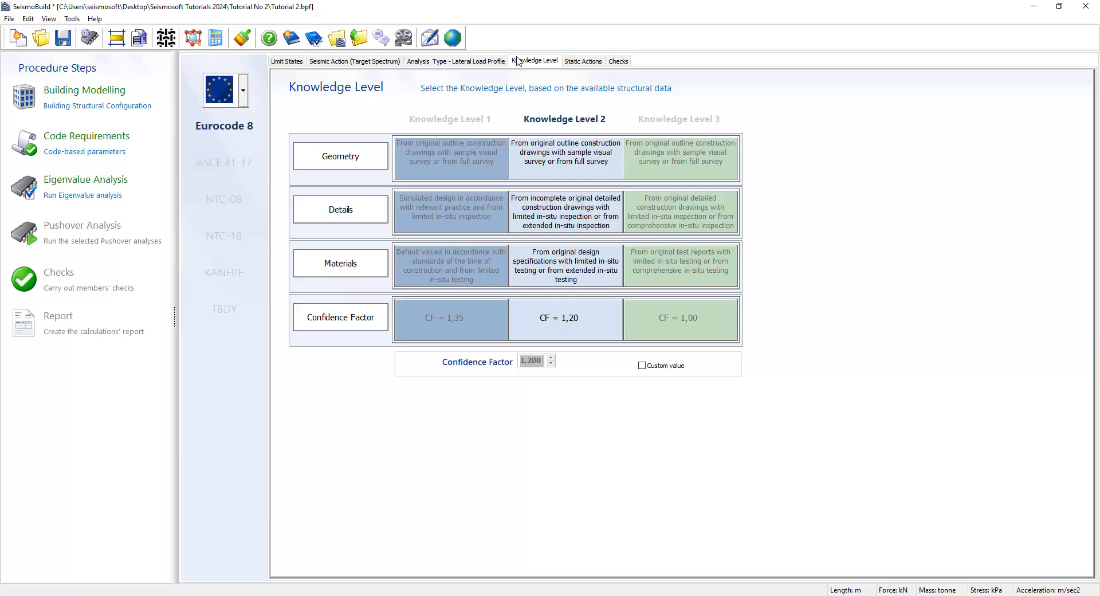
pyautogui.click(588, 67)
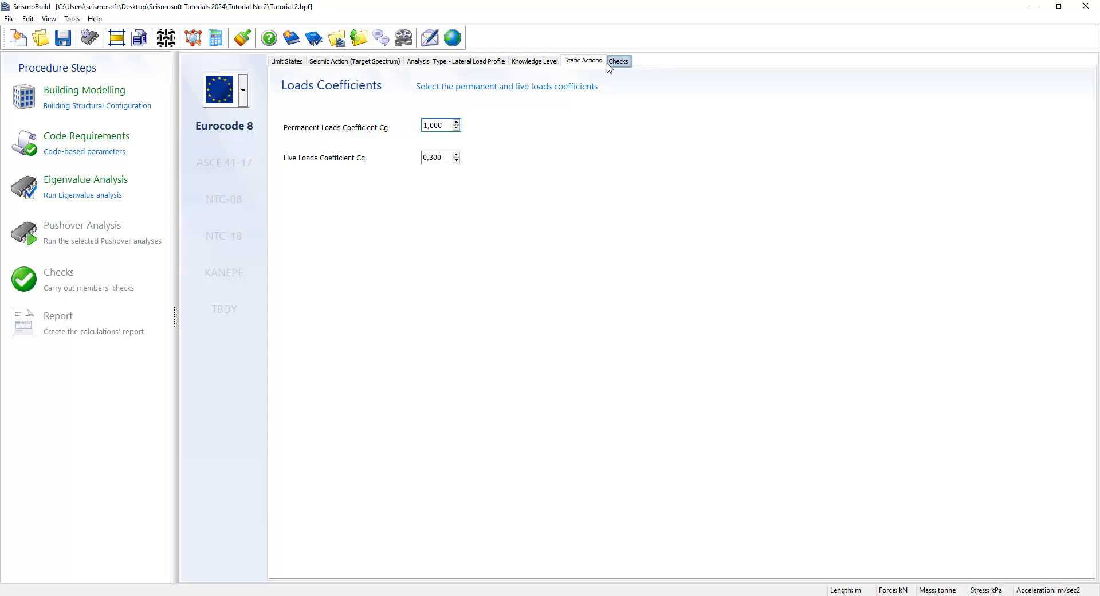
pyautogui.click(618, 62)
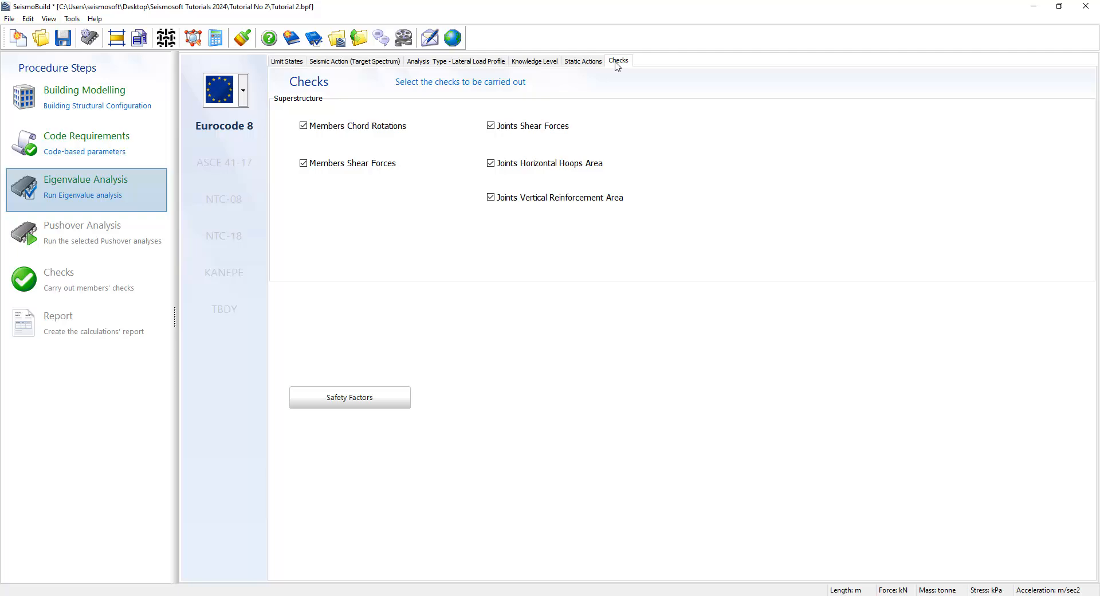
# - Run the Eigenvalue analysis and open its results
pyautogui.click(102, 188)
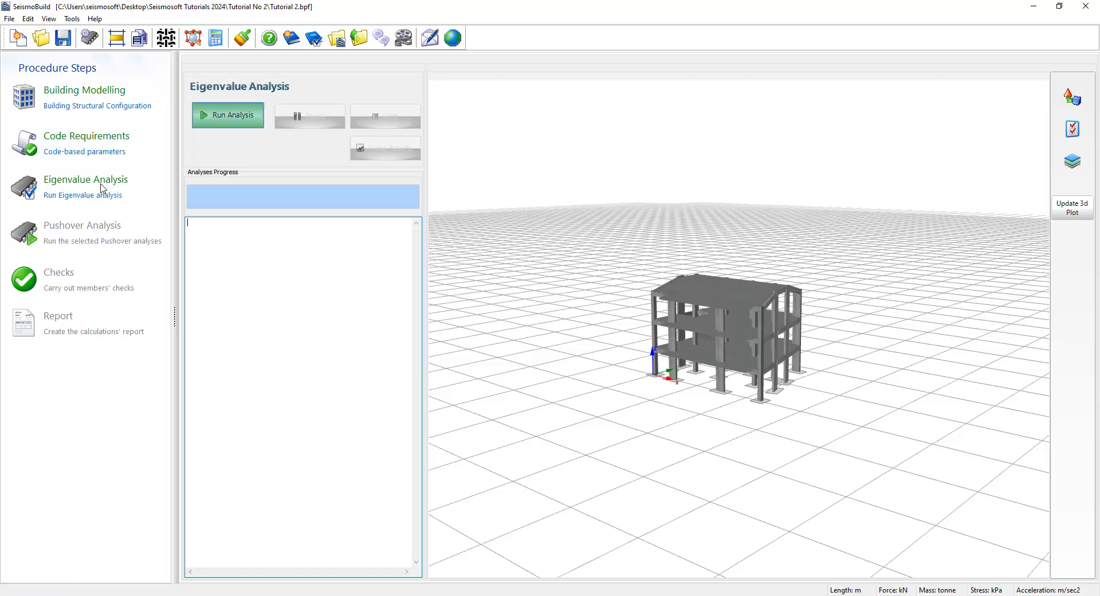
pyautogui.click(239, 124)
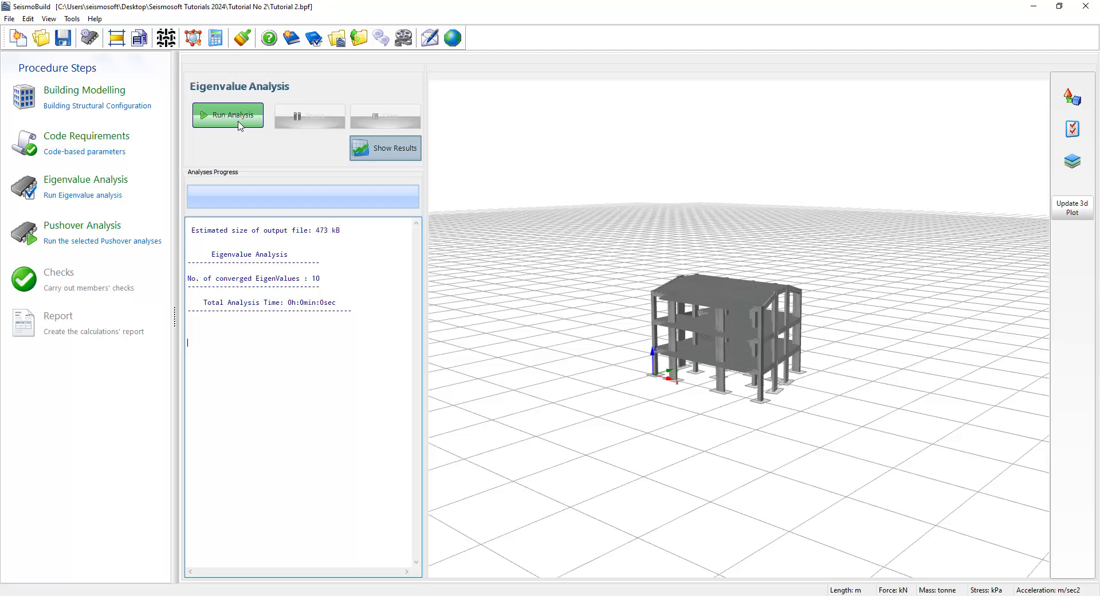
pyautogui.click(367, 153)
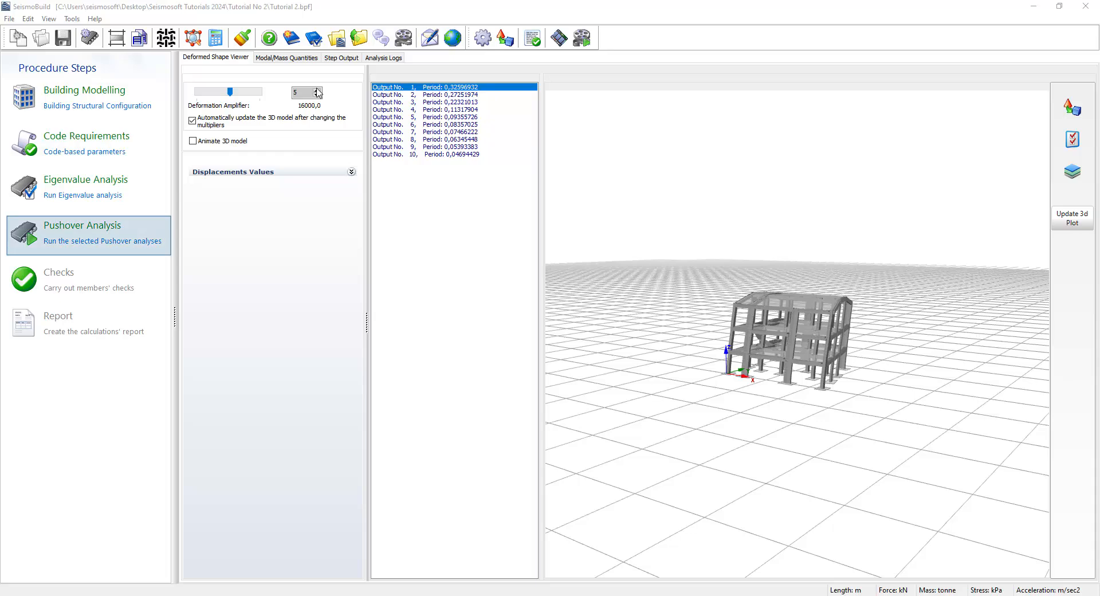
# - Run the Pushover analyses and open their results
pyautogui.click(100, 224)
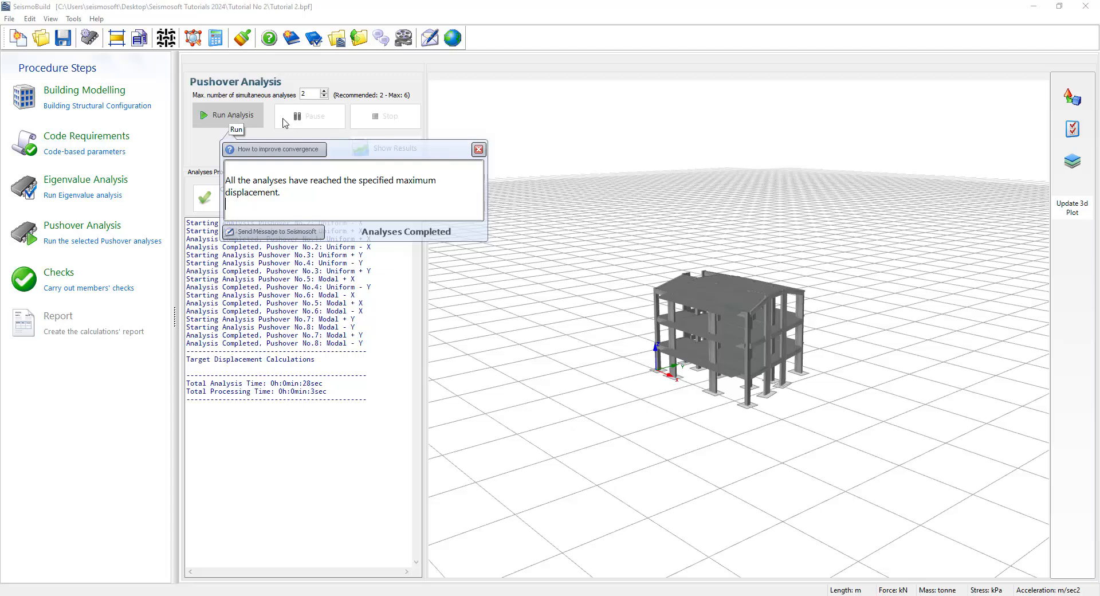
pyautogui.click(478, 149)
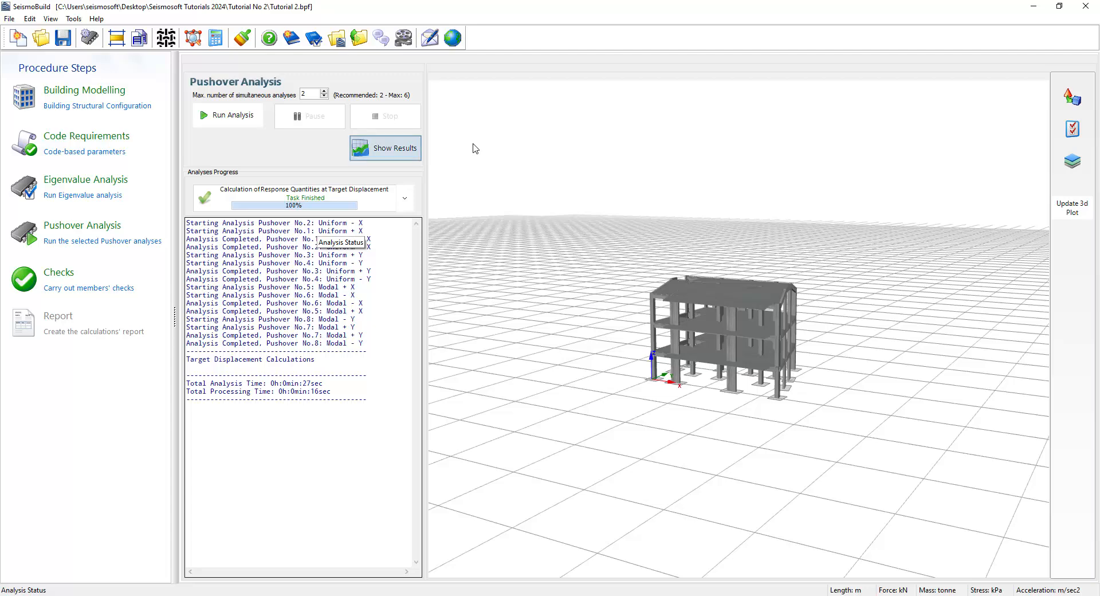
pyautogui.click(388, 156)
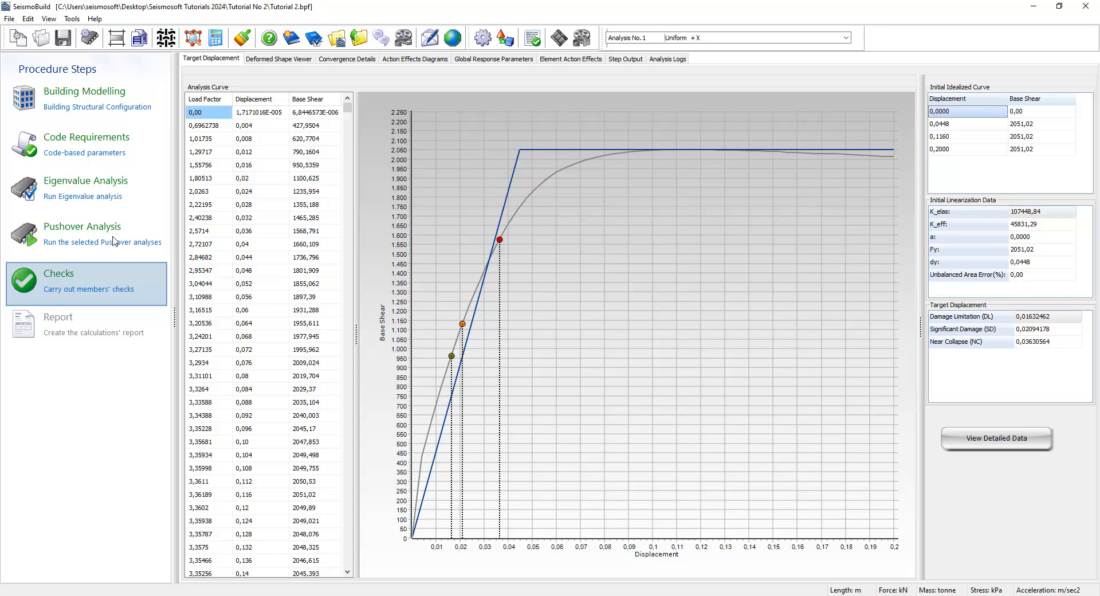
# - Review the members' and joints' check results across each check category in the 3D view
pyautogui.click(105, 281)
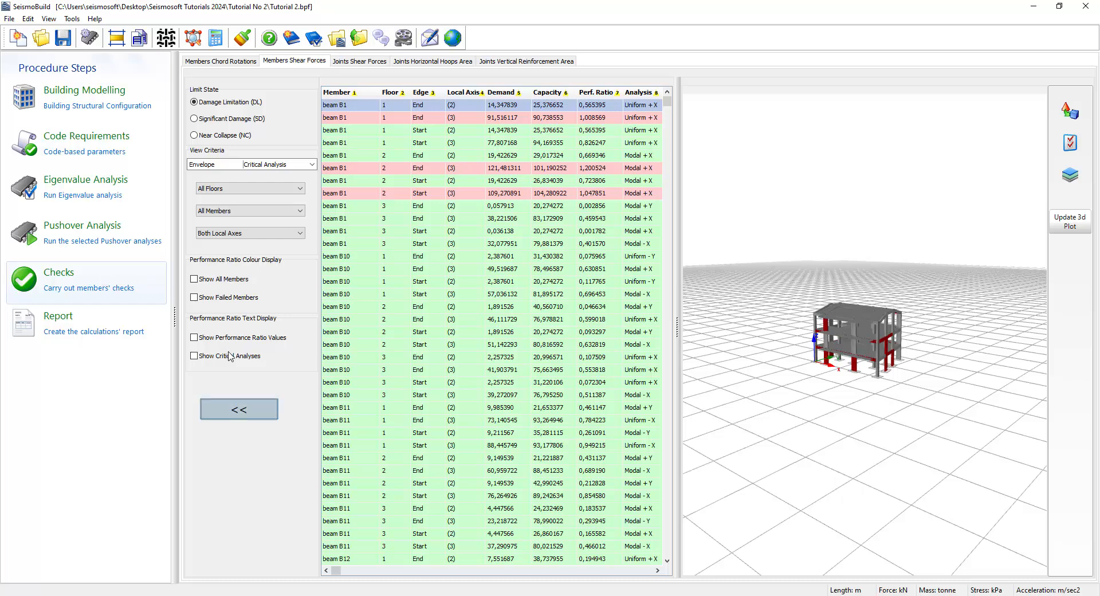
pyautogui.click(239, 409)
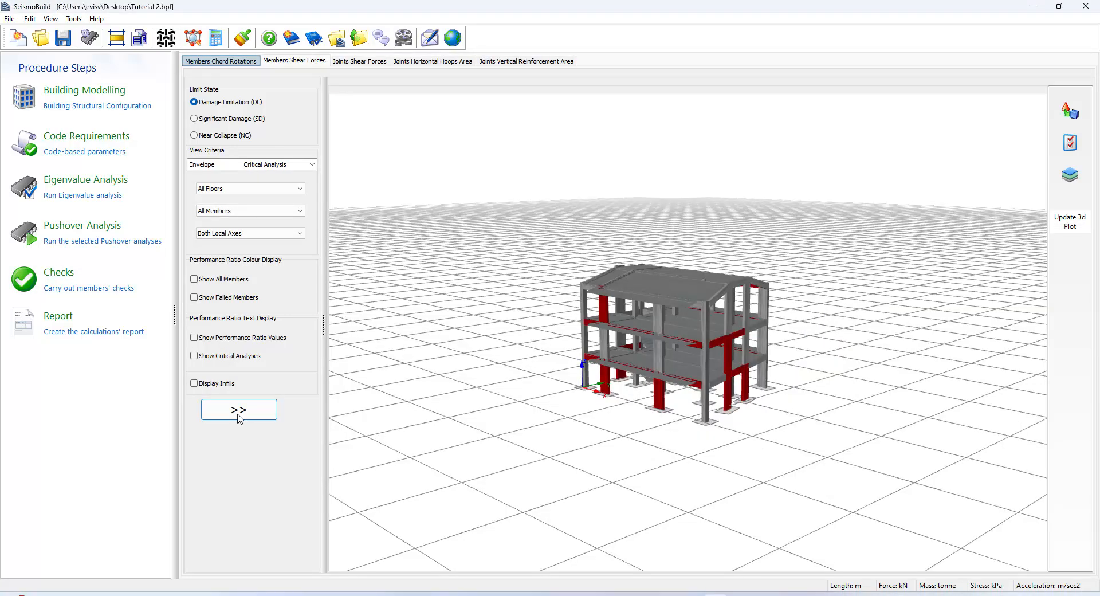
pyautogui.click(209, 59)
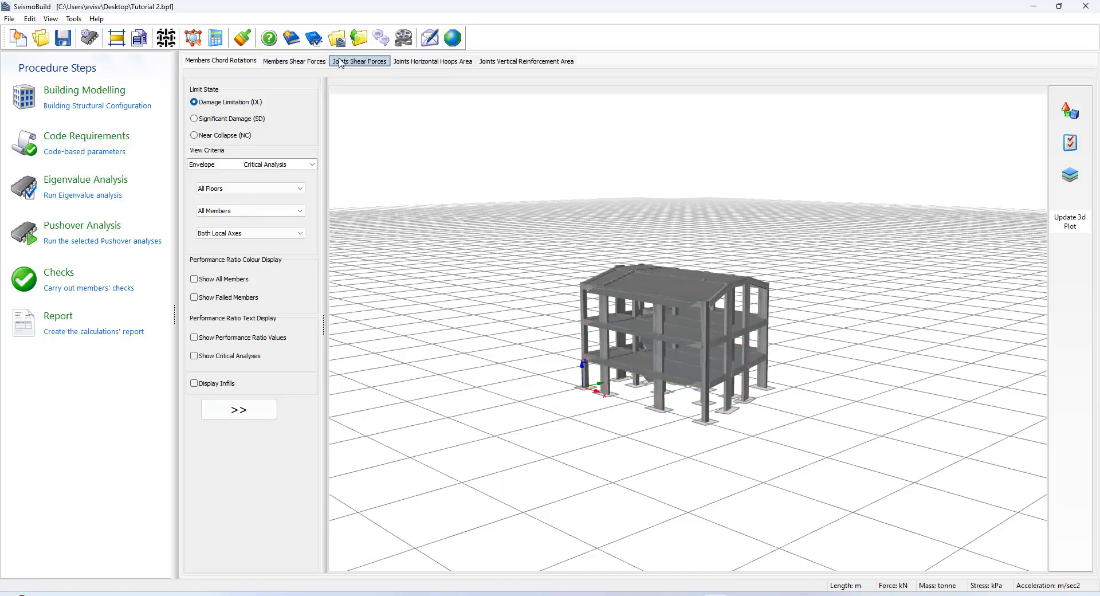
pyautogui.click(356, 62)
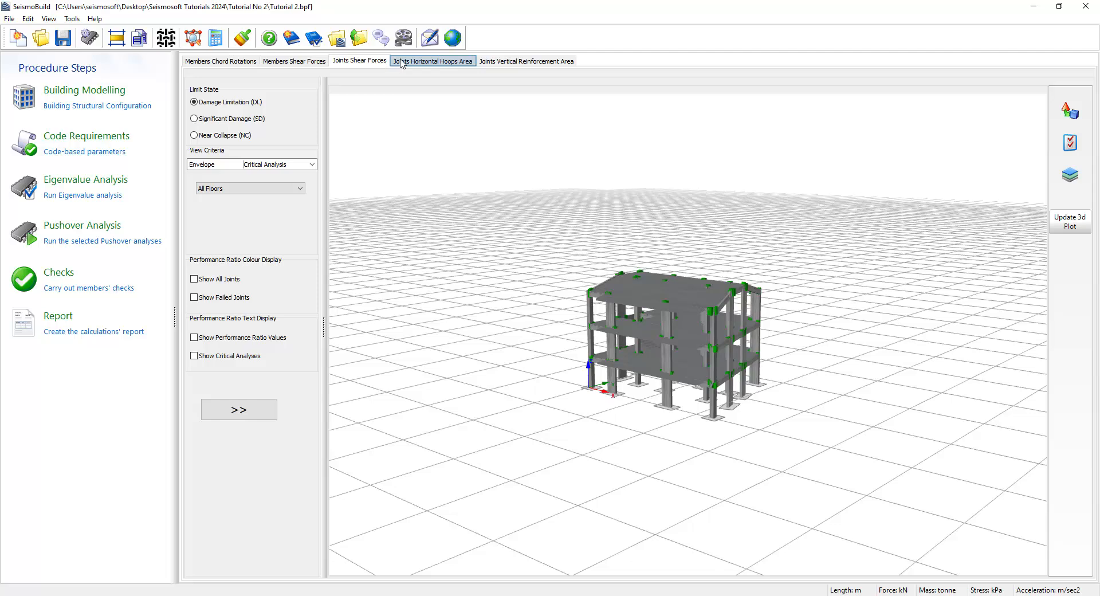
pyautogui.click(421, 62)
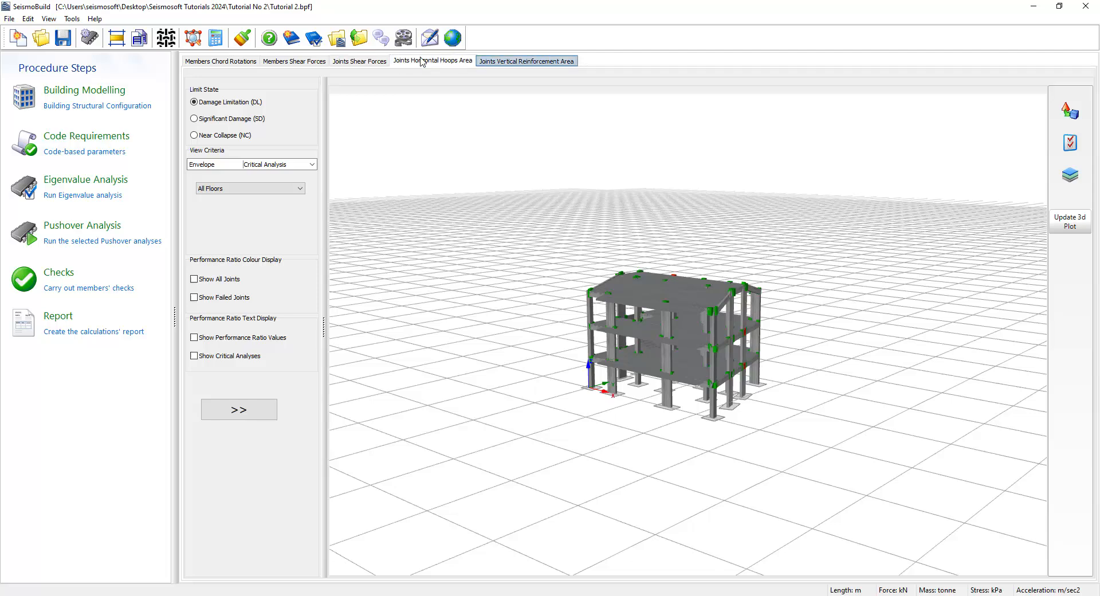
pyautogui.click(520, 62)
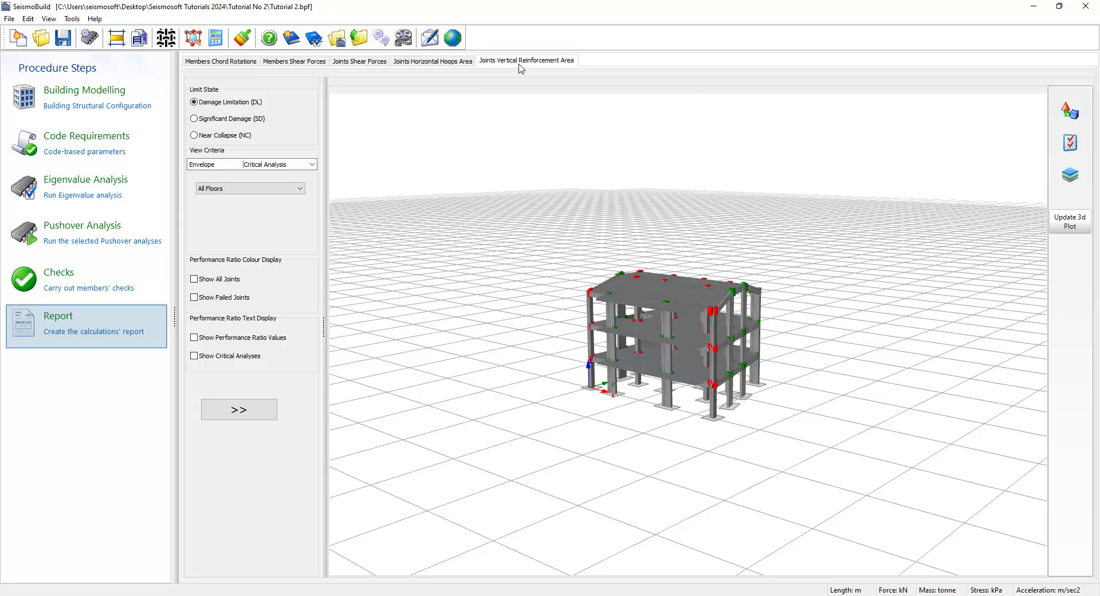
# - Open the calculations report print-out options, review the Members, Beam-Column Joints, Foundation and Detailed Calculations settings, and generate the report
pyautogui.click(117, 325)
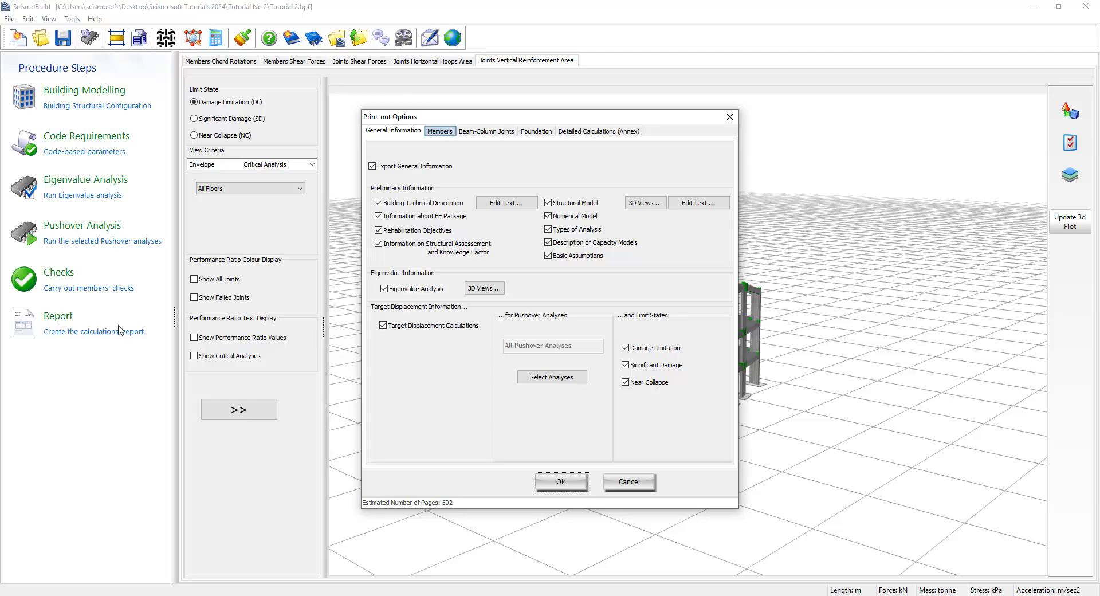
pyautogui.click(437, 131)
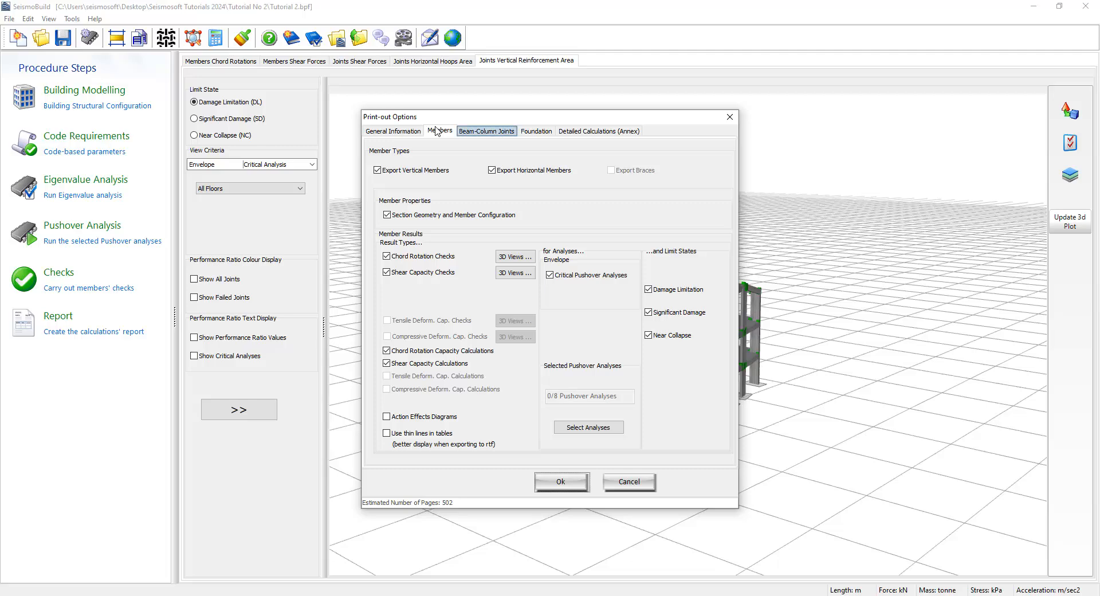
pyautogui.click(485, 131)
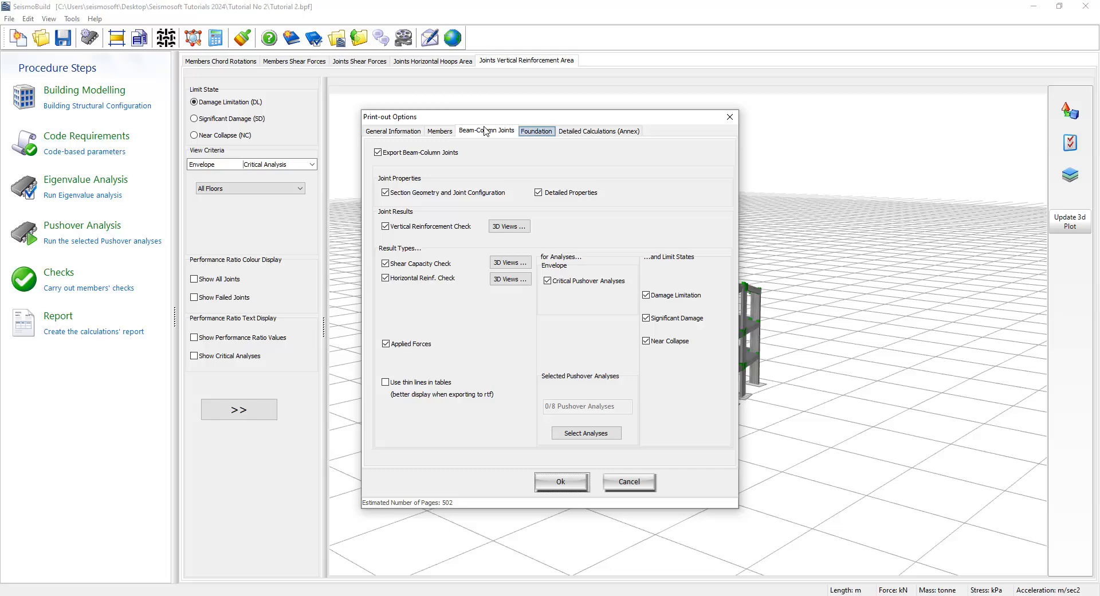
pyautogui.click(538, 131)
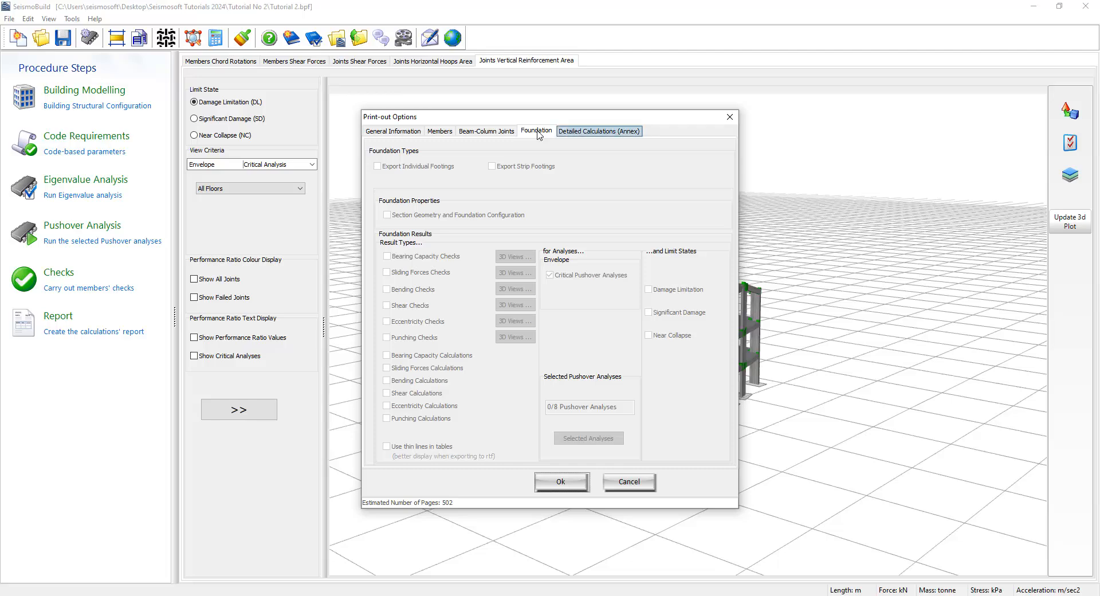
pyautogui.click(598, 131)
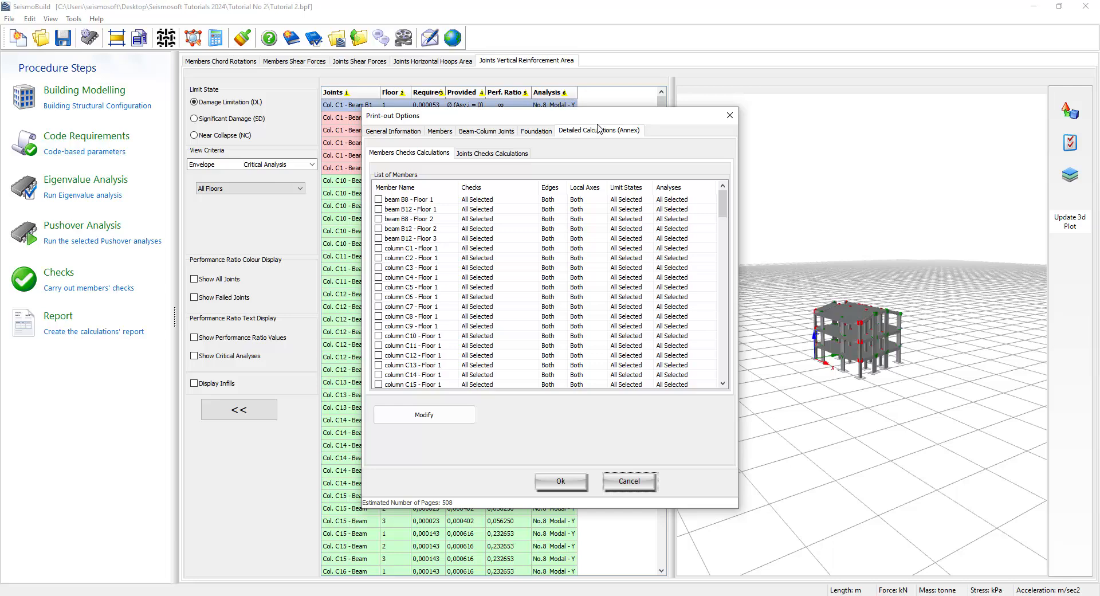
pyautogui.click(556, 482)
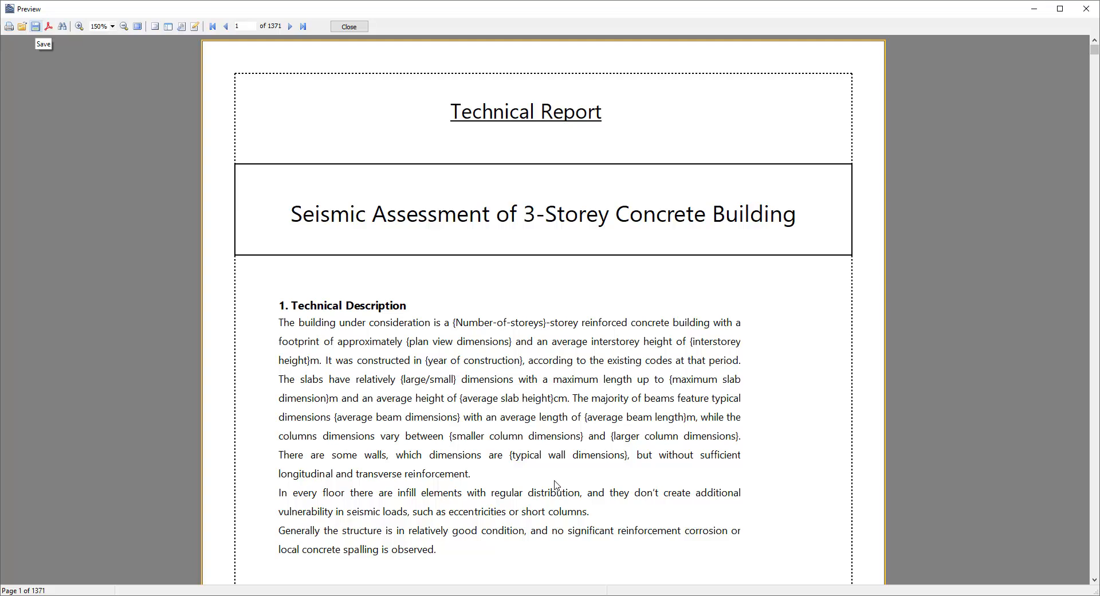
# - Export the whole report as an RTF file
pyautogui.click(36, 27)
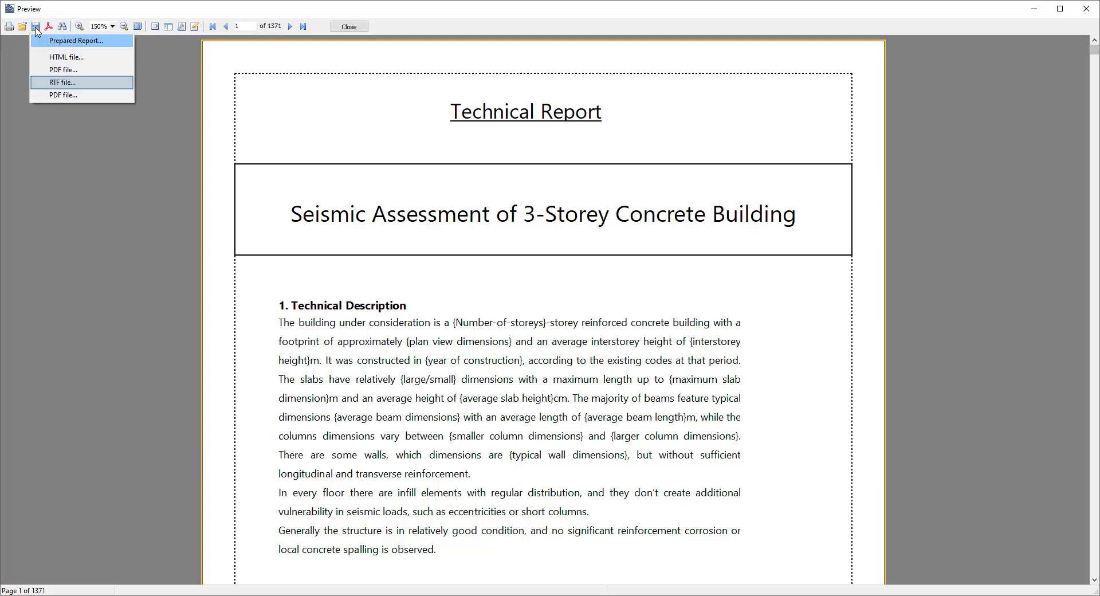
pyautogui.click(86, 82)
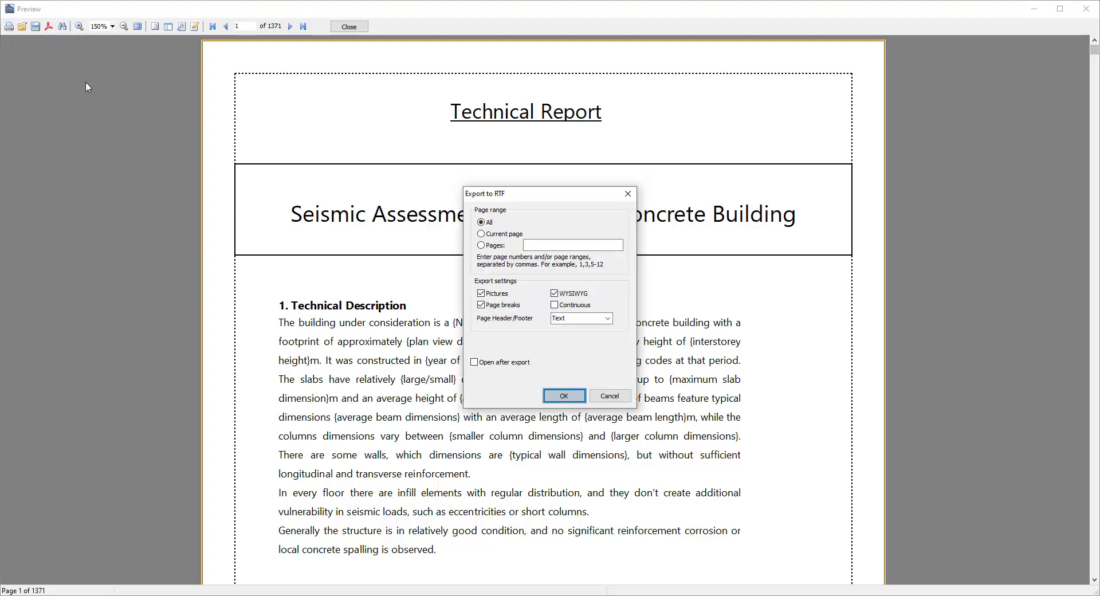
pyautogui.click(557, 395)
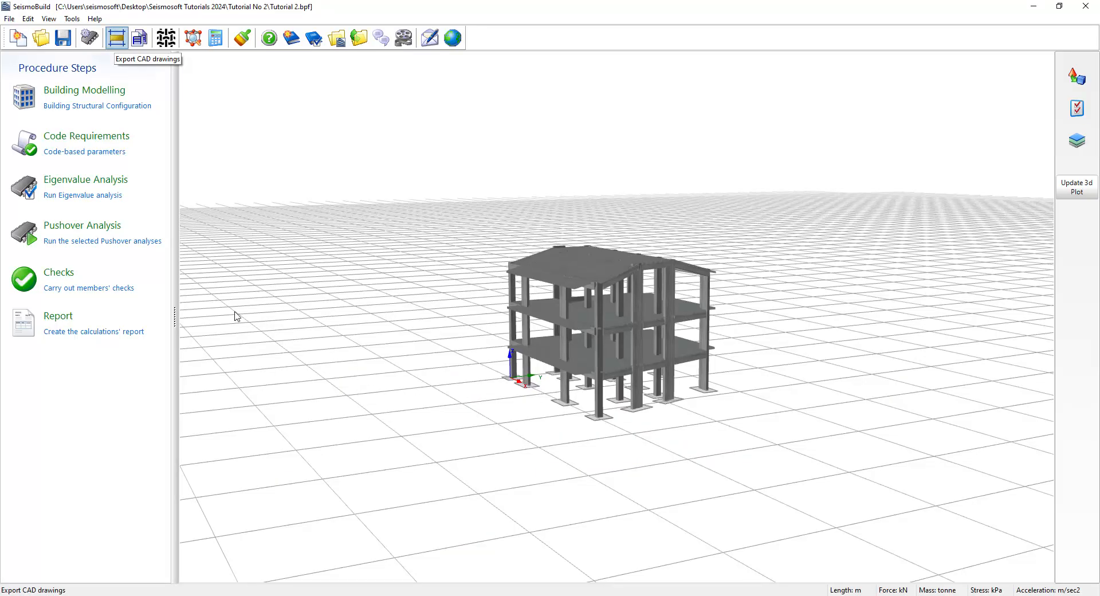
# - Export CAD drawings of the 1st, 2nd and 3rd storeys to DWG files in Documents, and inspect the 1st floor plan in ZWCAD
pyautogui.click(119, 43)
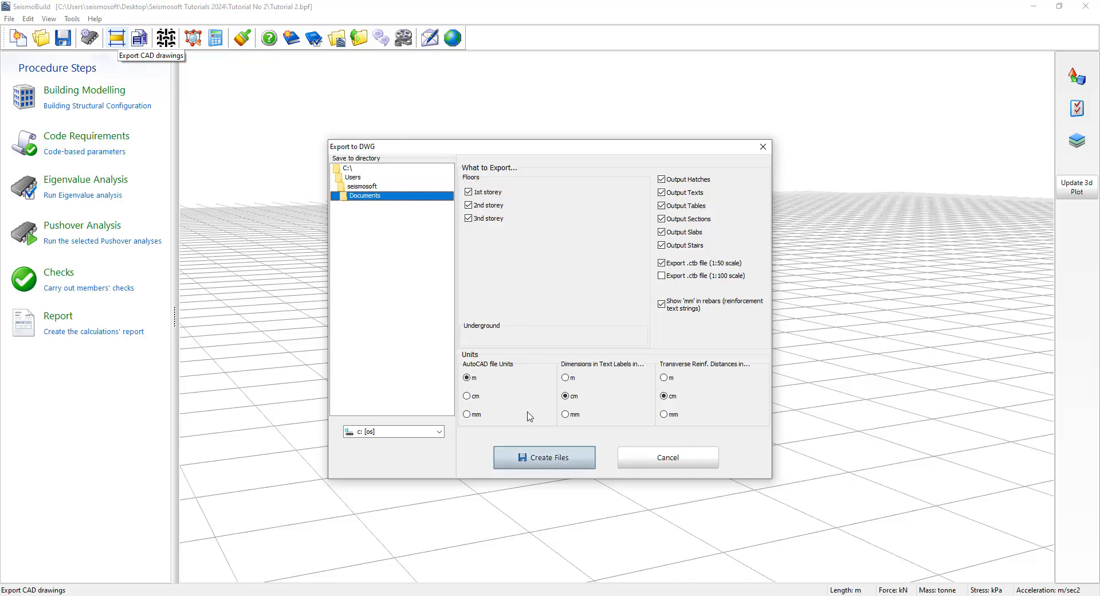
pyautogui.click(528, 459)
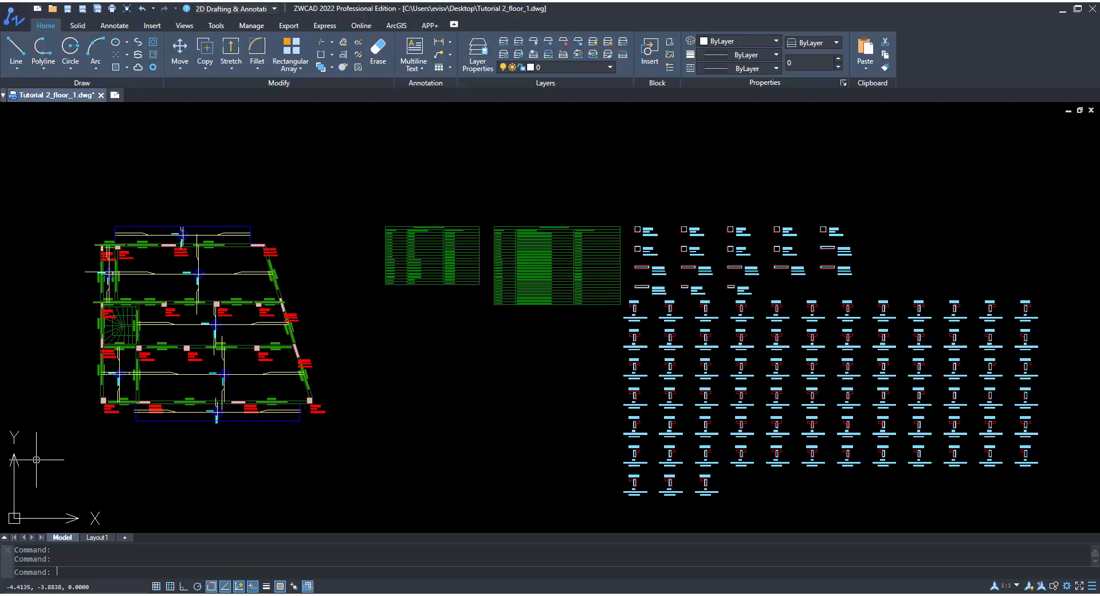
pyautogui.scroll(2, 301, 346)
pyautogui.moveTo(301, 347); pyautogui.dragTo(764, 376, button='middle')
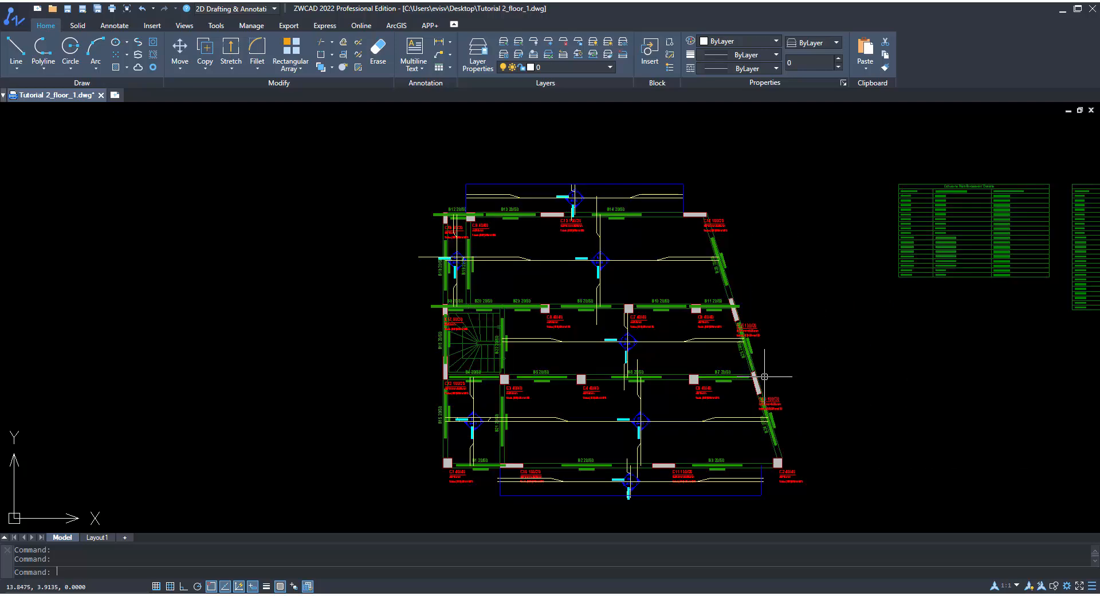